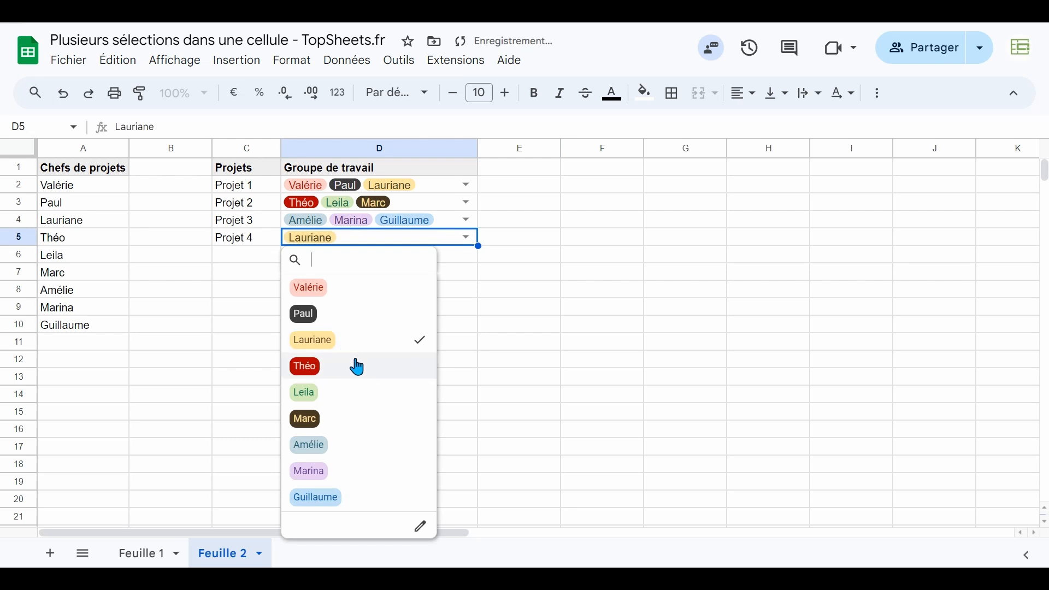
- Add the project managers listed in A7 and A10 to Projet 4's work group in D5
click(345, 420)
click(357, 495)
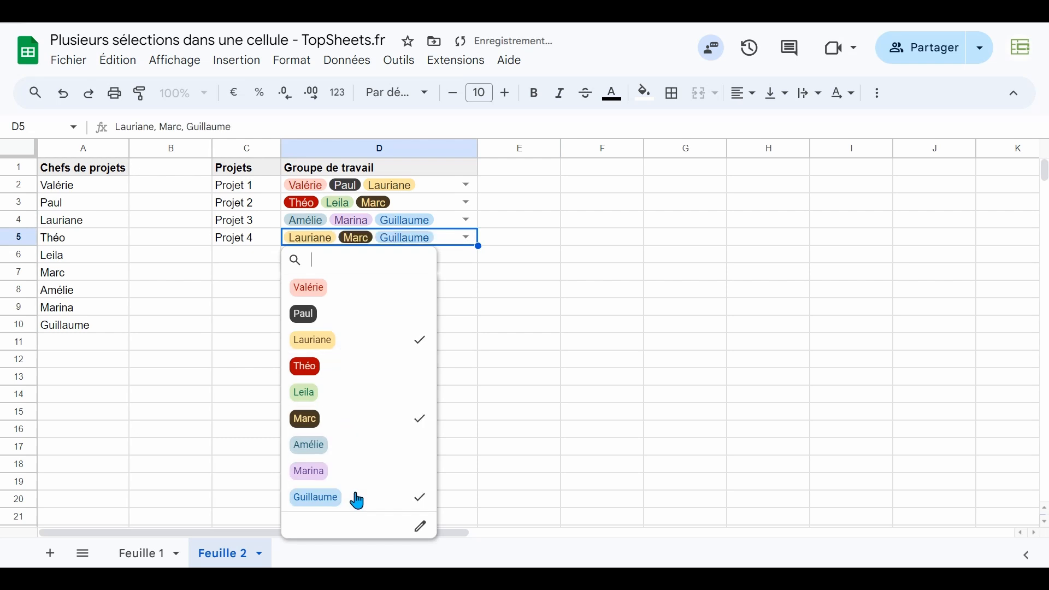
click(520, 432)
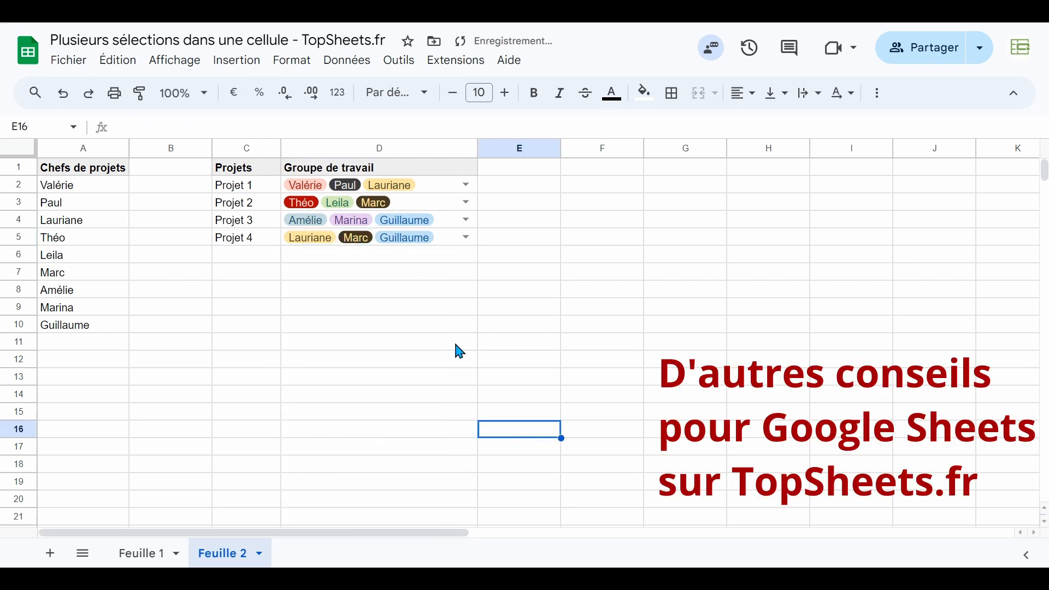
- On Feuille 1, set the priority of Relances téléphoniques to P3 and of Comptabilité to P2
click(143, 564)
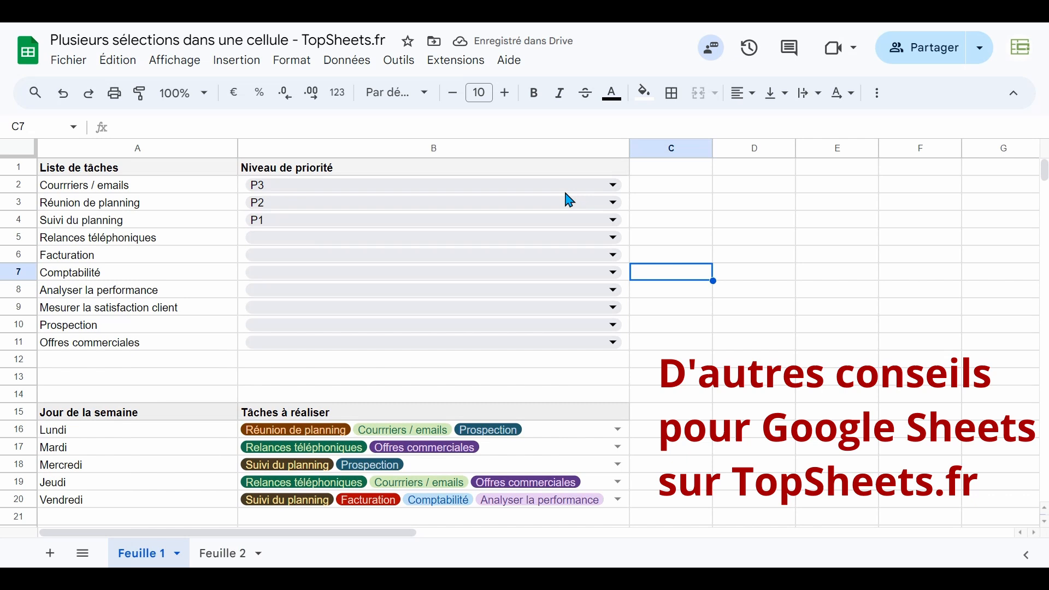
click(614, 237)
click(437, 310)
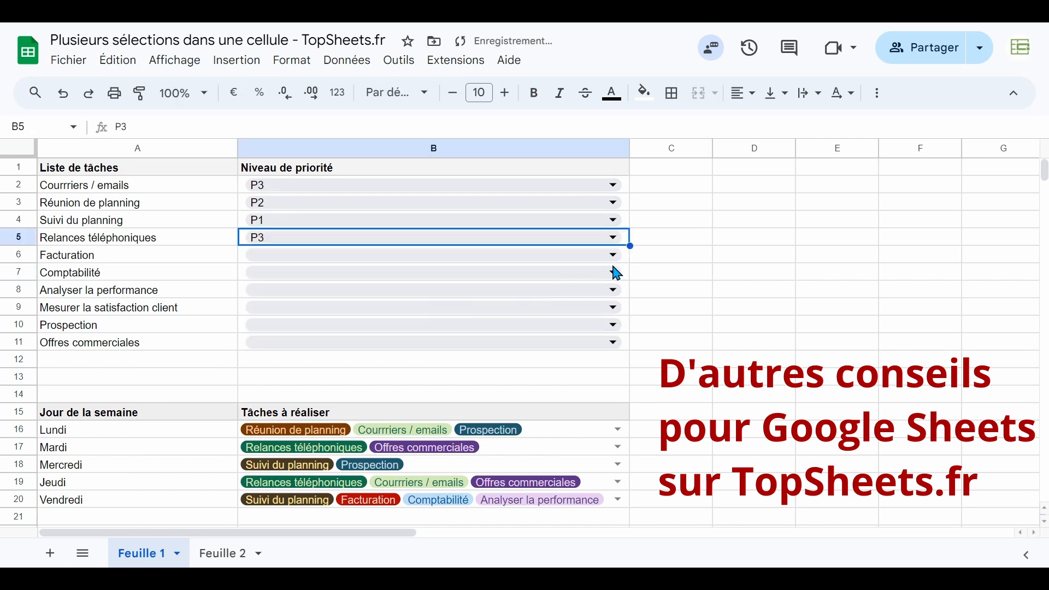
click(616, 272)
click(453, 321)
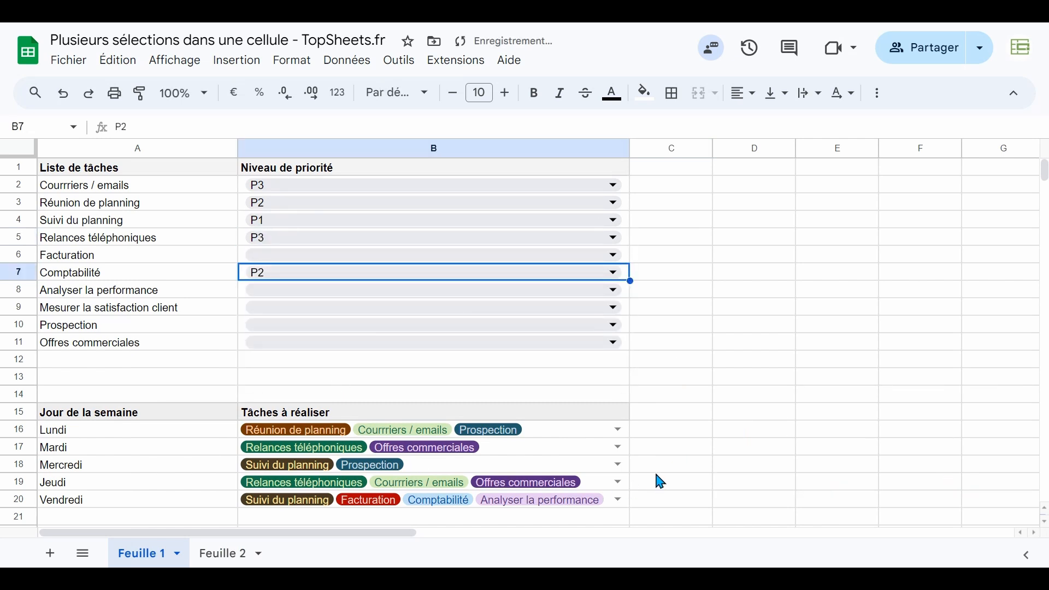
- Add Analyser la performance and Comptabilité to the tasks for Mardi in B17
click(621, 452)
click(388, 238)
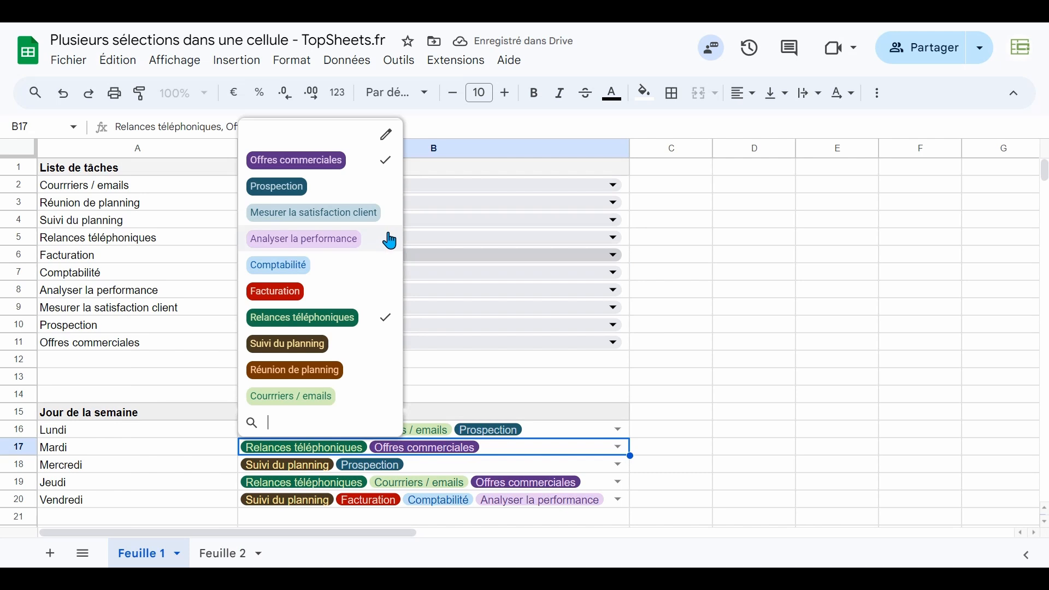
click(378, 272)
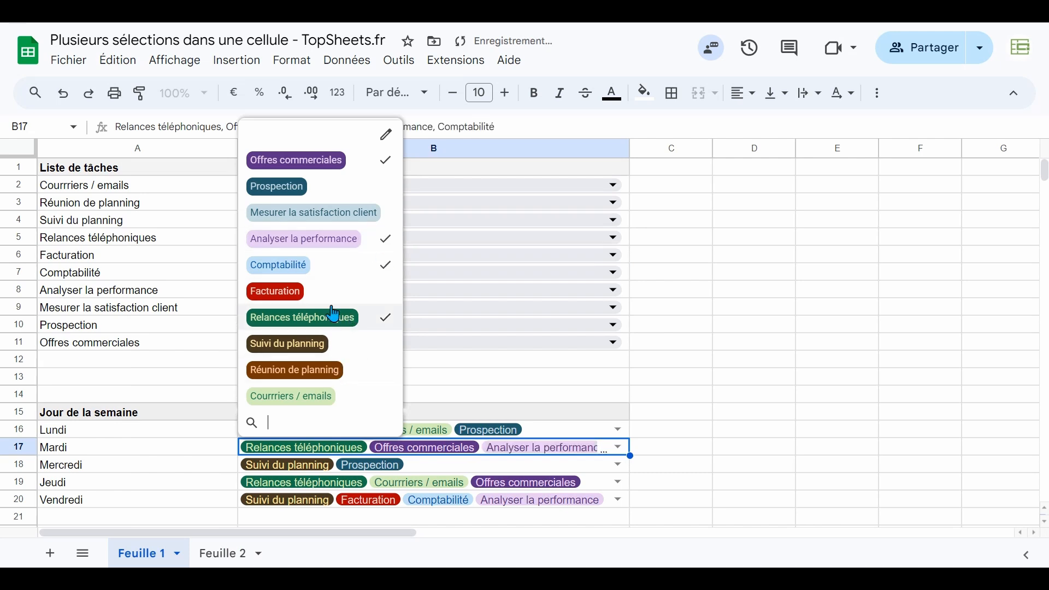
- Remove Analyser la performance and Comptabilité from the tasks for Mardi in B17
click(369, 246)
click(370, 266)
click(672, 394)
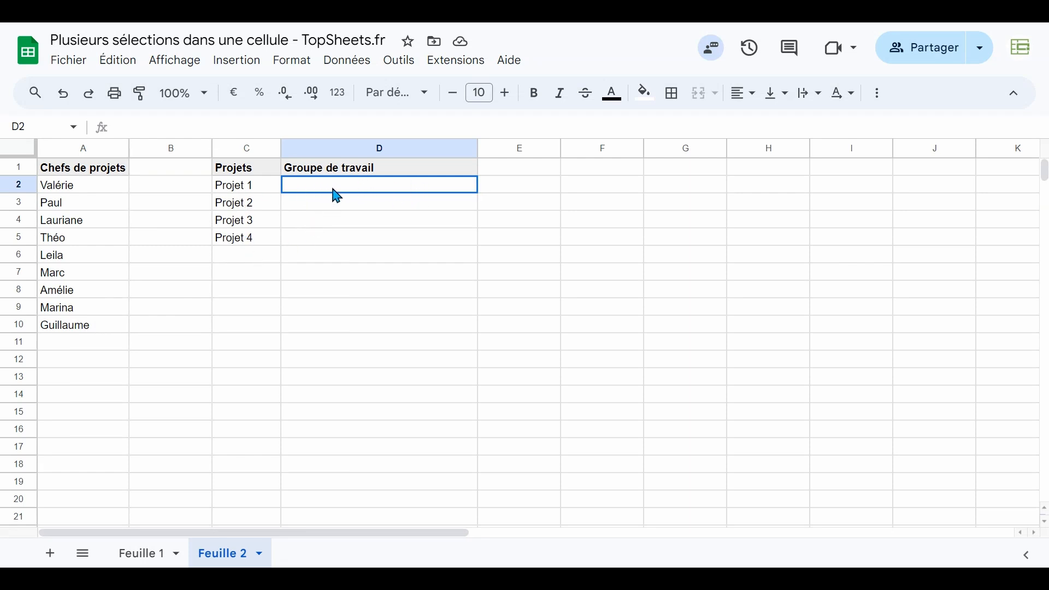
- Create a data validation rule for D2:D5 on Feuille 2 with the criterion Menu déroulant (depuis une plage)
drag(337, 195, 335, 251)
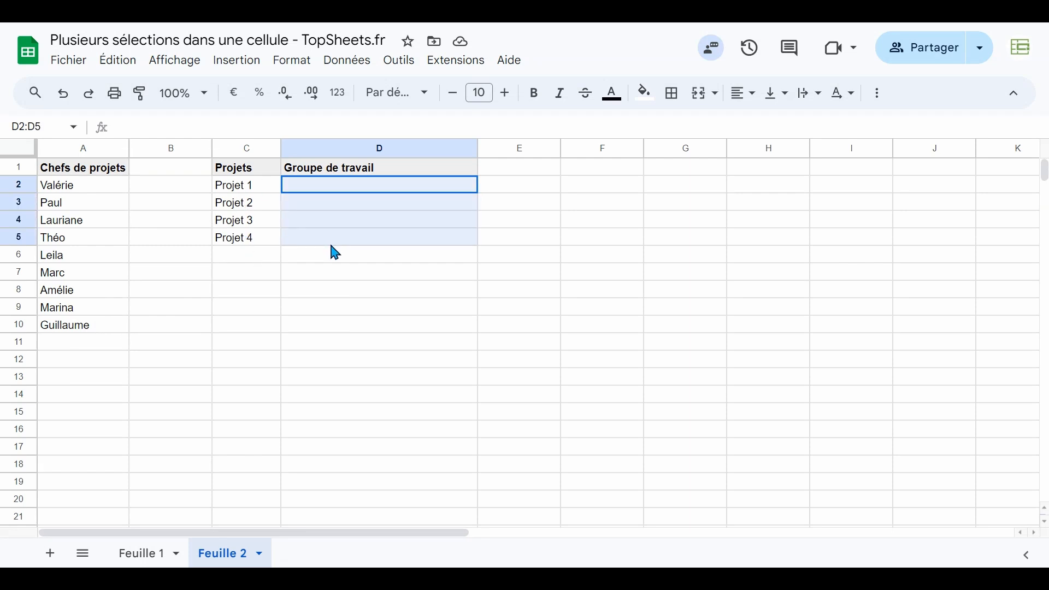
click(347, 63)
click(392, 409)
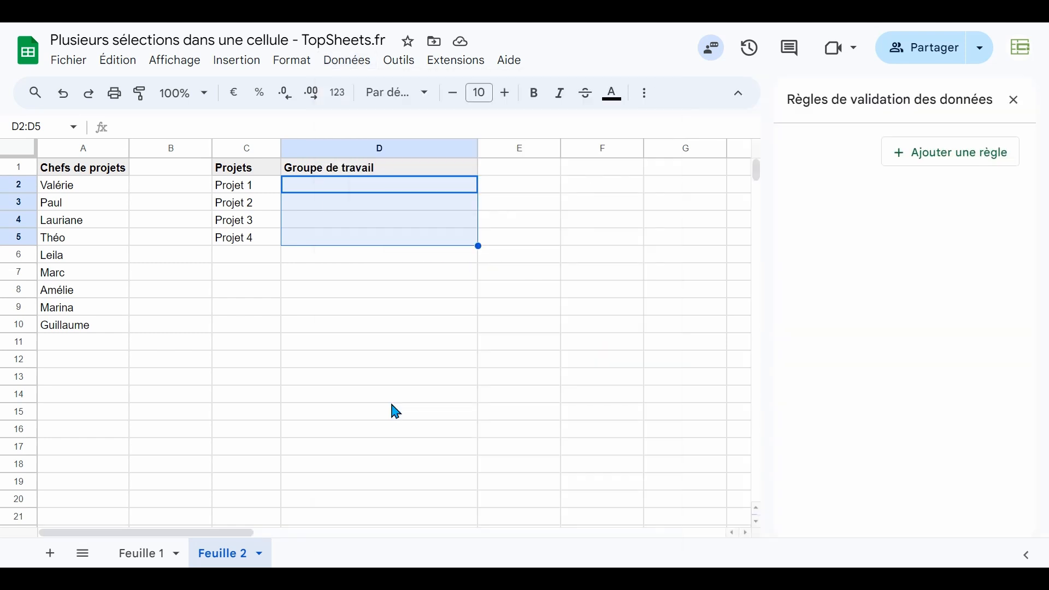
click(972, 157)
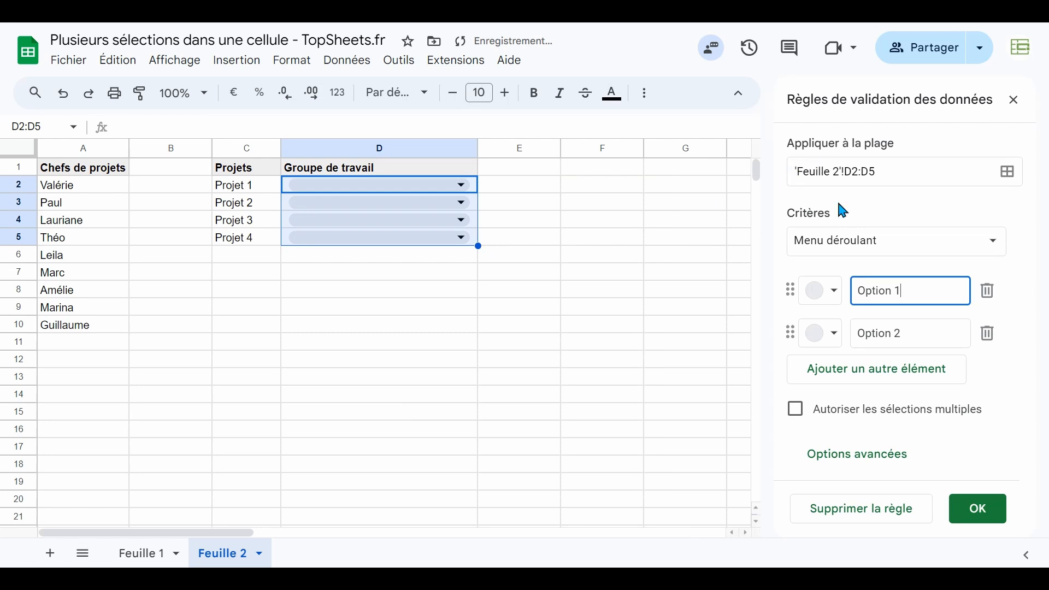
click(1002, 249)
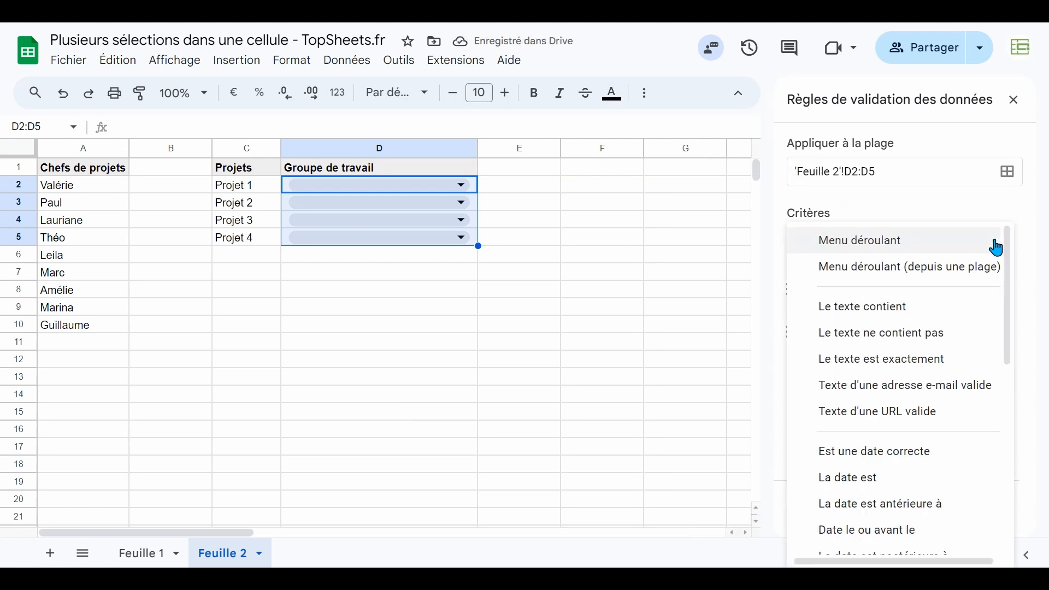
click(960, 268)
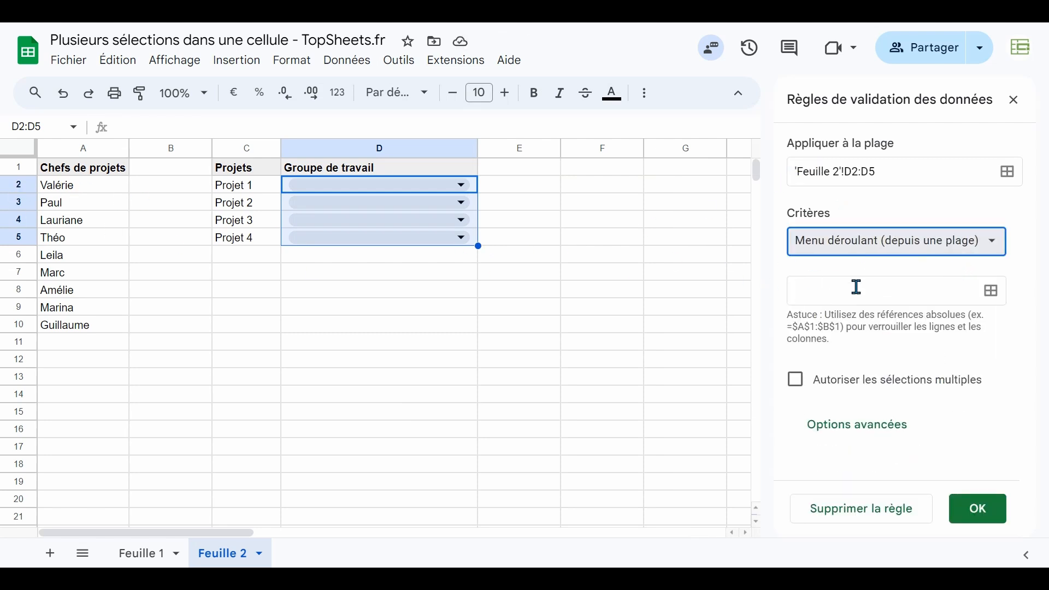
- Set the drop-down's source range to the project managers in A2:A10 of Feuille 2
click(992, 291)
drag(107, 197, 109, 329)
click(615, 363)
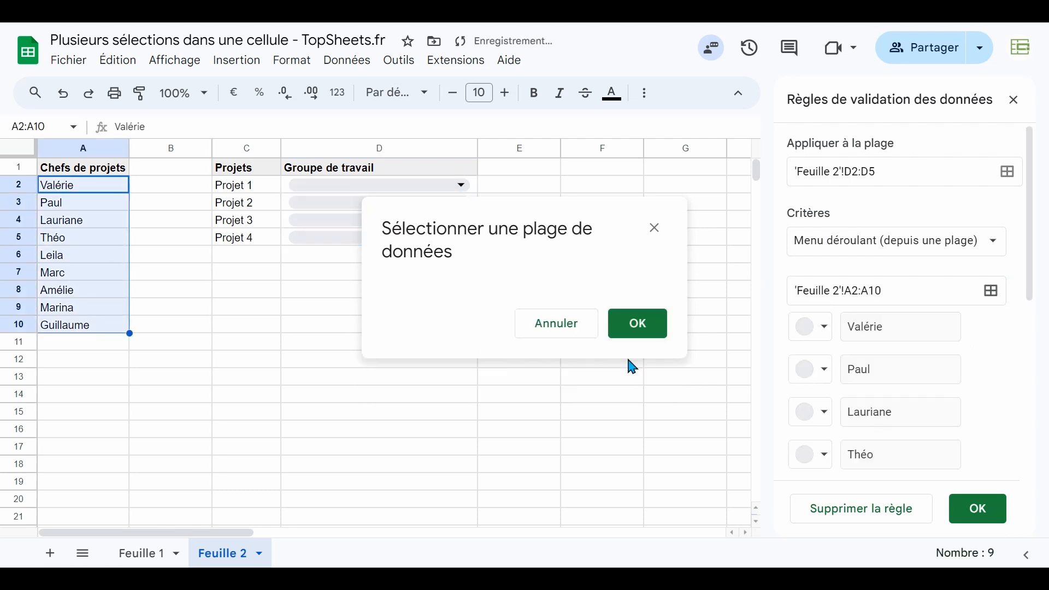
- Choose the manager from A3 for Projet 1 in D2, and allow multiple selections in the validation rule
click(462, 185)
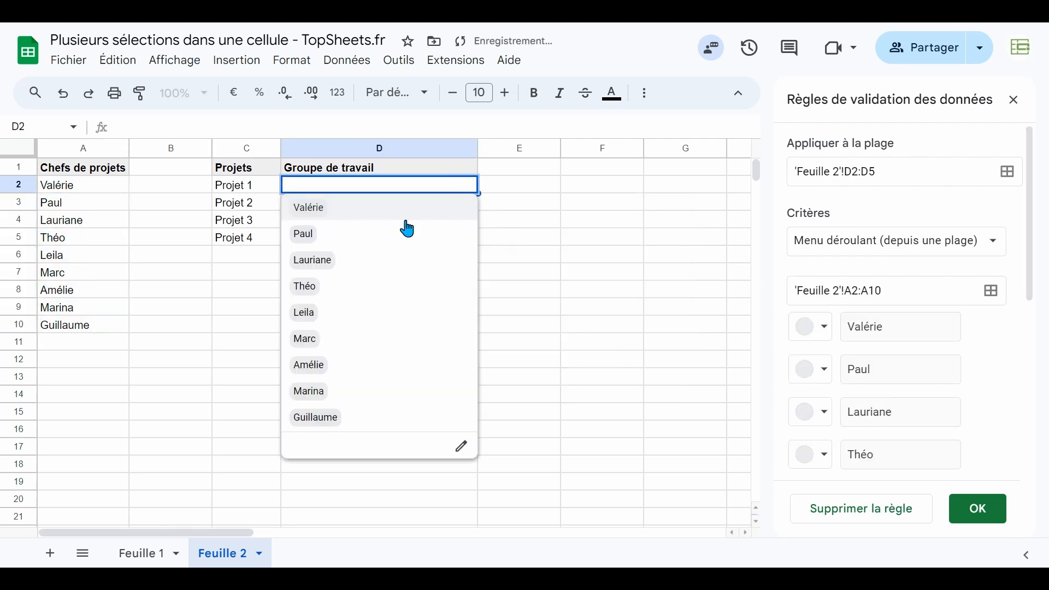
click(339, 234)
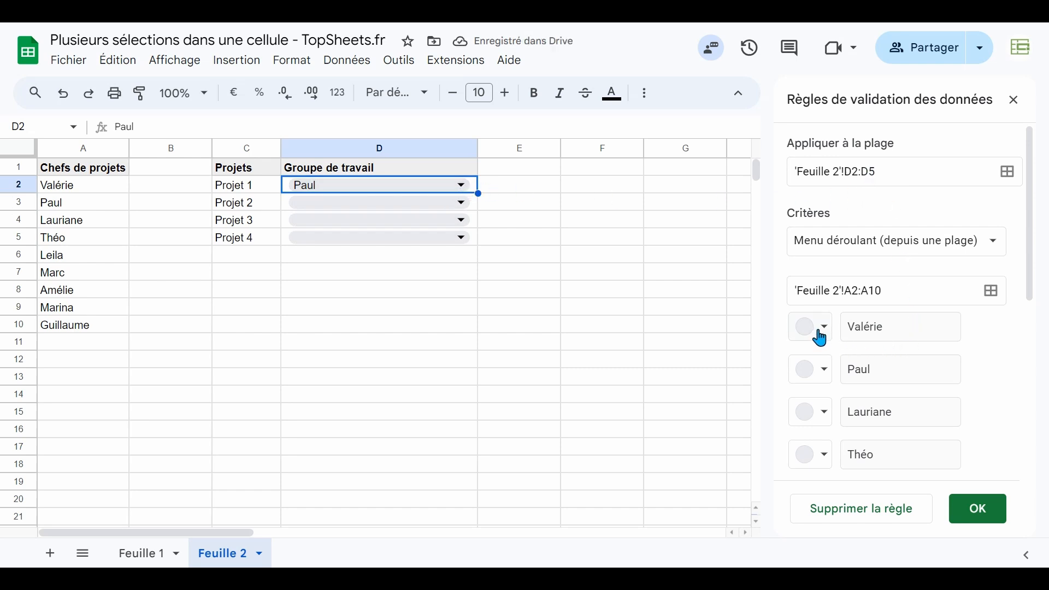
scroll(836, 350, down, 6)
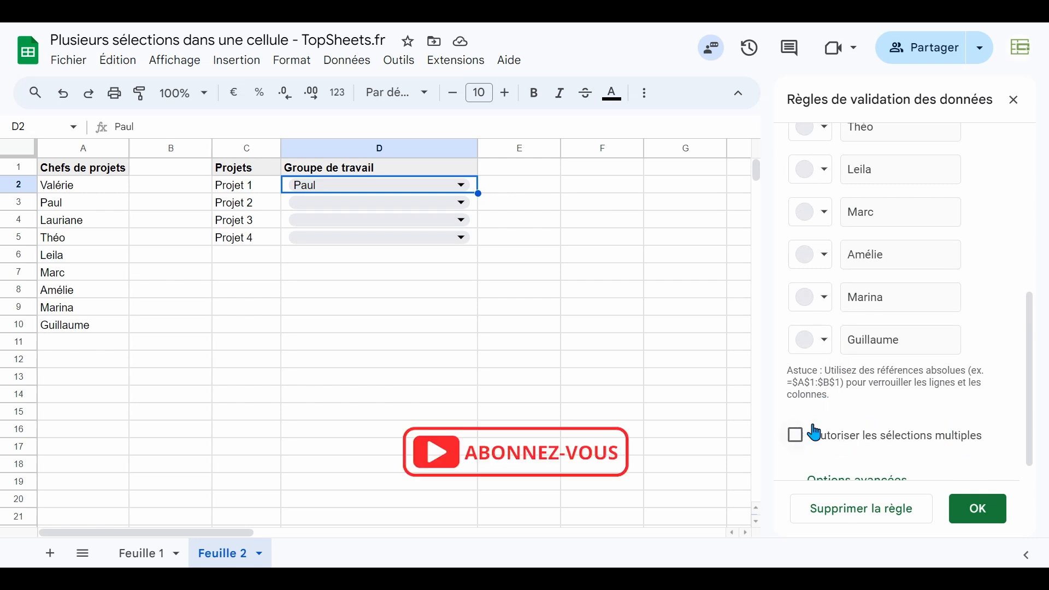
click(797, 436)
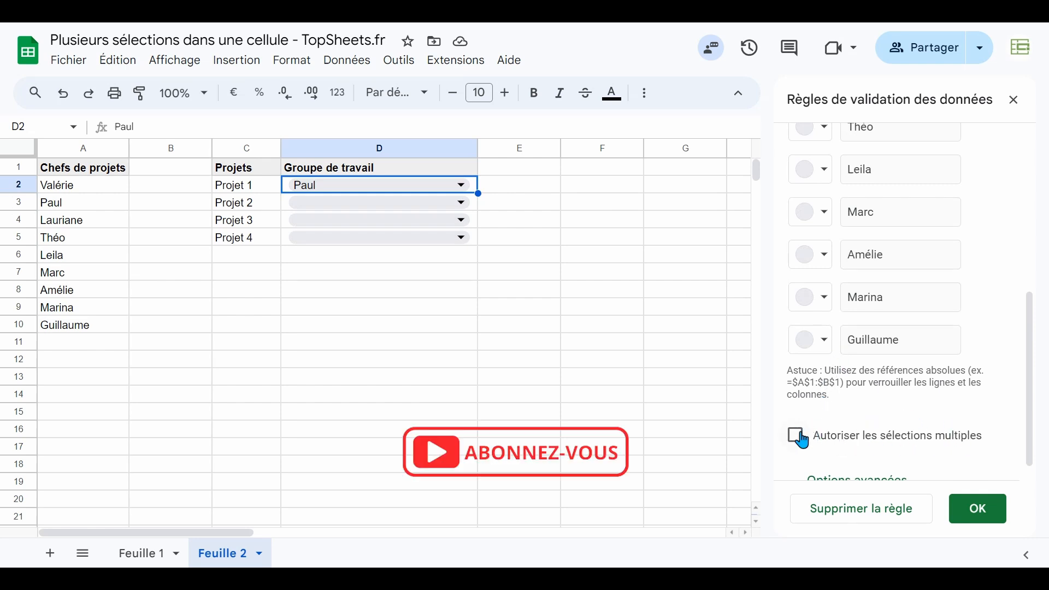
- In D2, deselect the manager from A3 and select those from A2, A5 and A8 for Projet 1
click(466, 185)
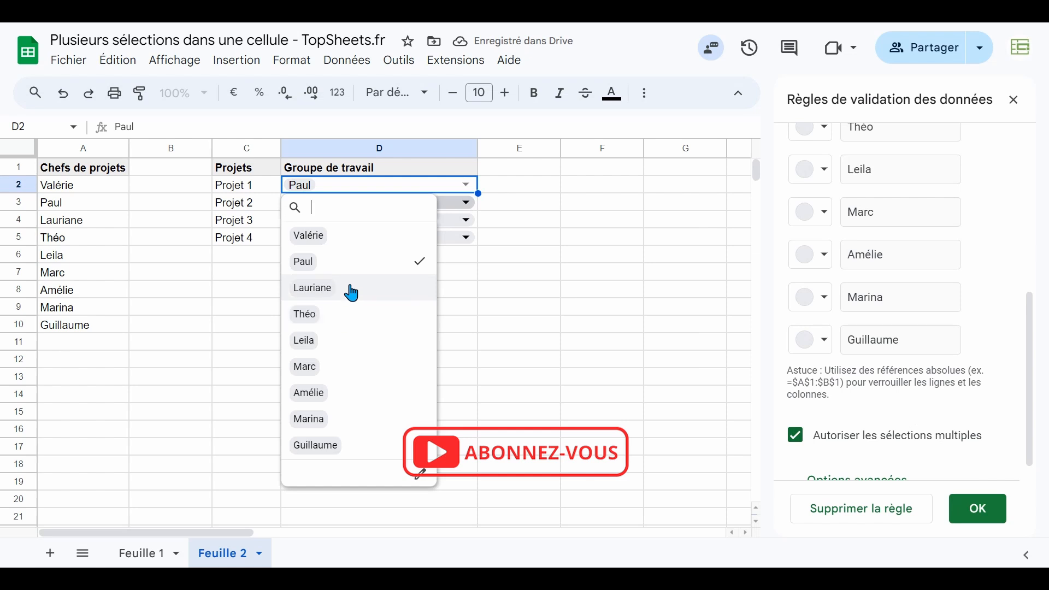
click(347, 241)
click(415, 264)
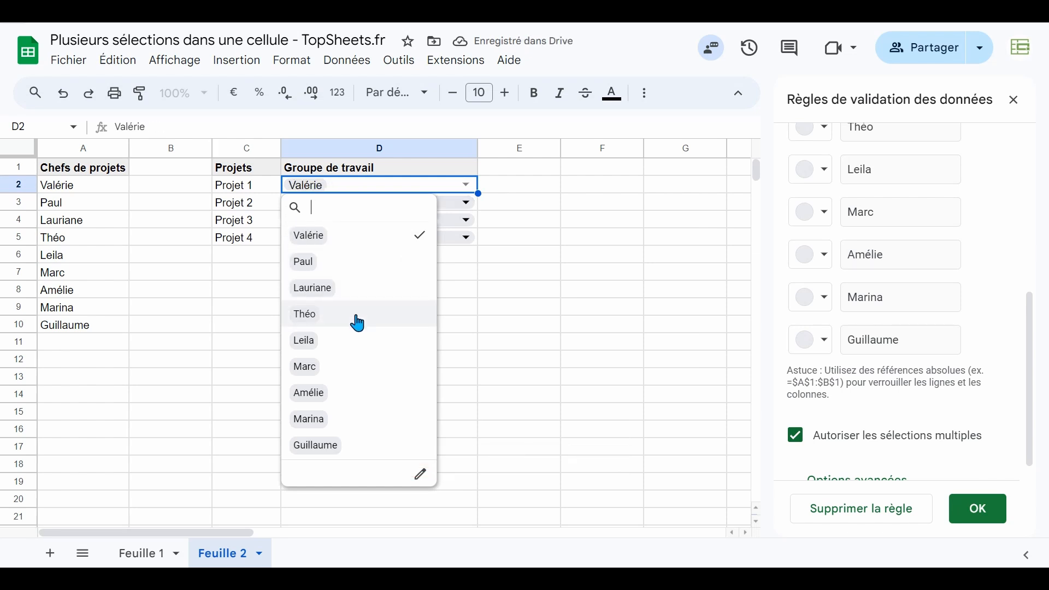
click(358, 317)
click(352, 393)
click(570, 383)
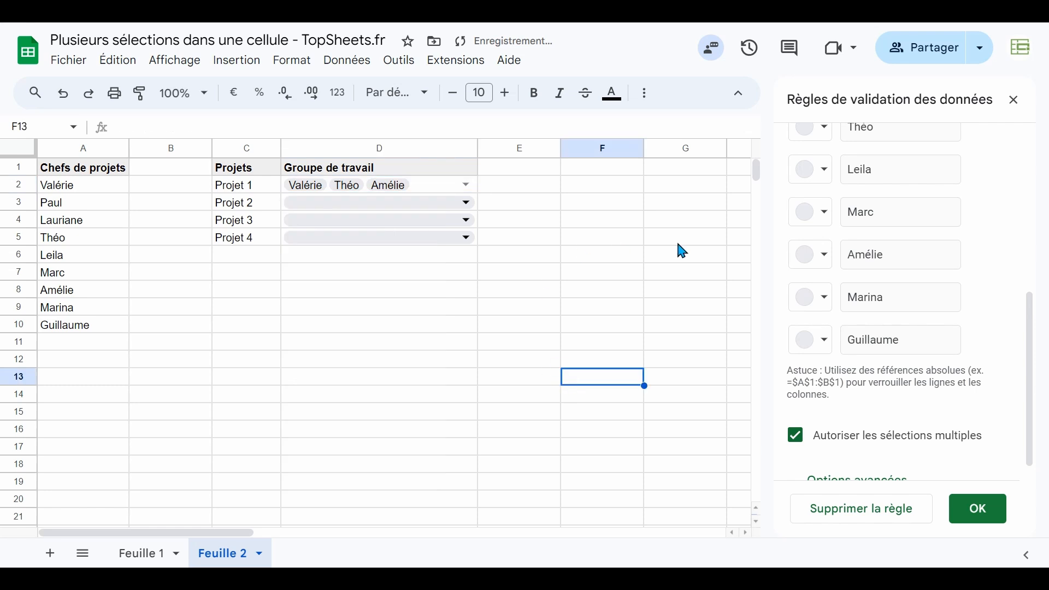
- Colour the rule's first three drop-down items light grey, light pink and light yellow
scroll(905, 199, up, 3)
click(811, 162)
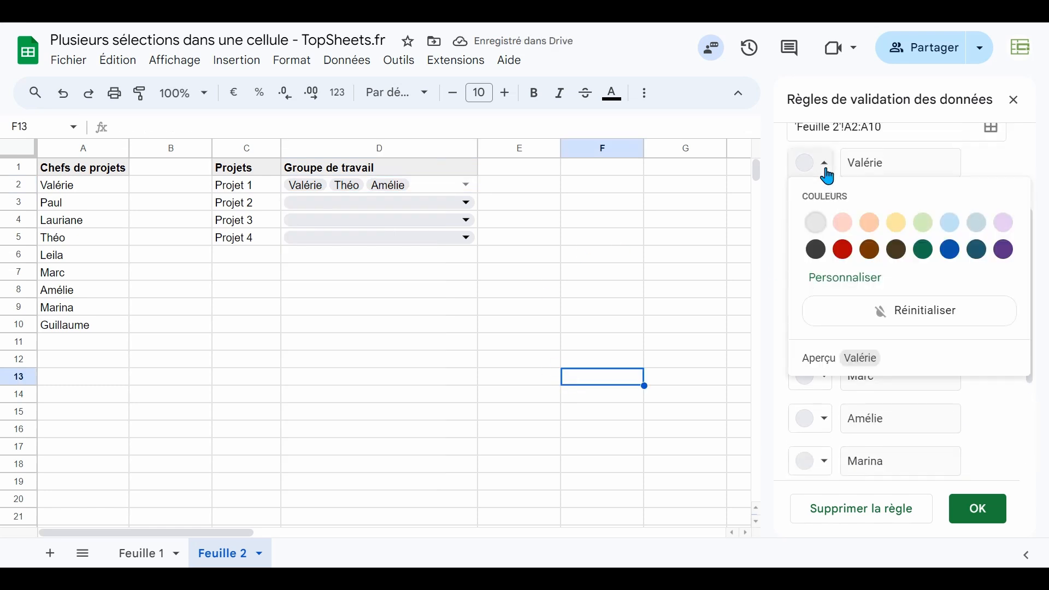
click(823, 220)
click(828, 206)
click(845, 265)
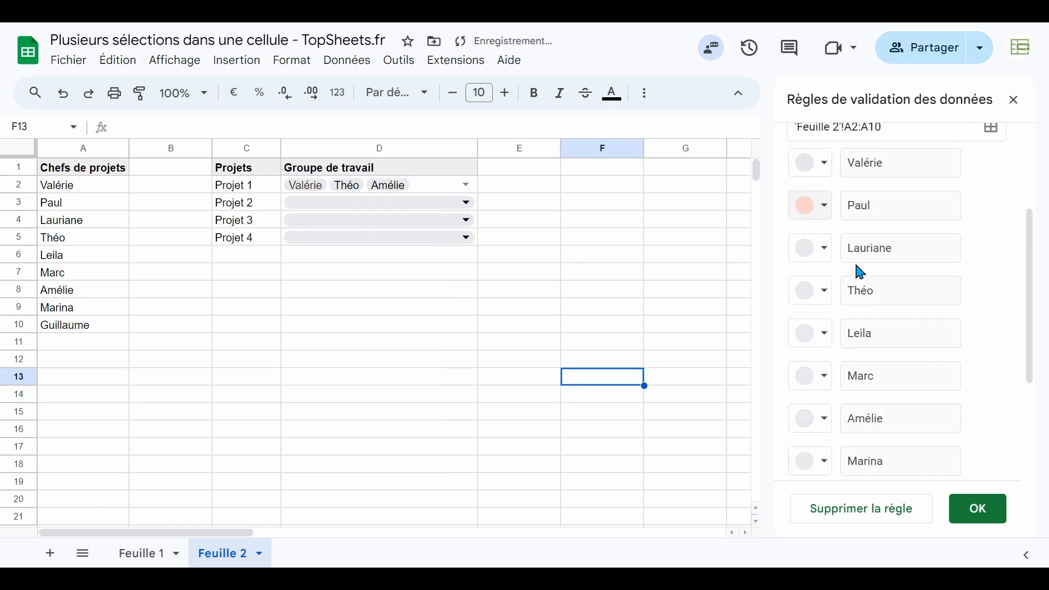
click(831, 253)
click(897, 308)
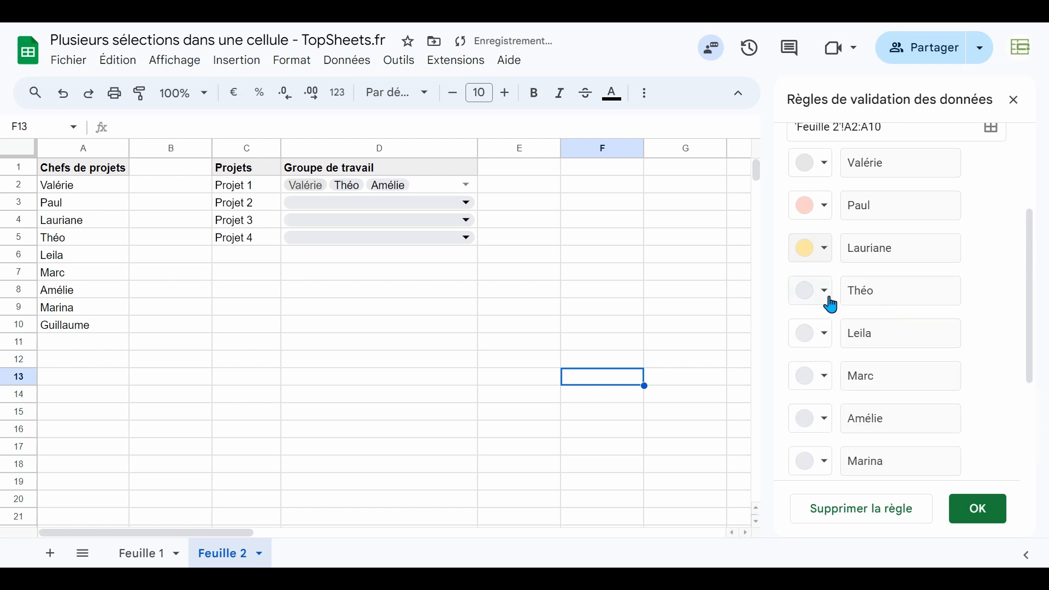
- Colour the fourth drop-down item light blue, the fifth light yellow and the sixth brown
click(828, 294)
click(951, 351)
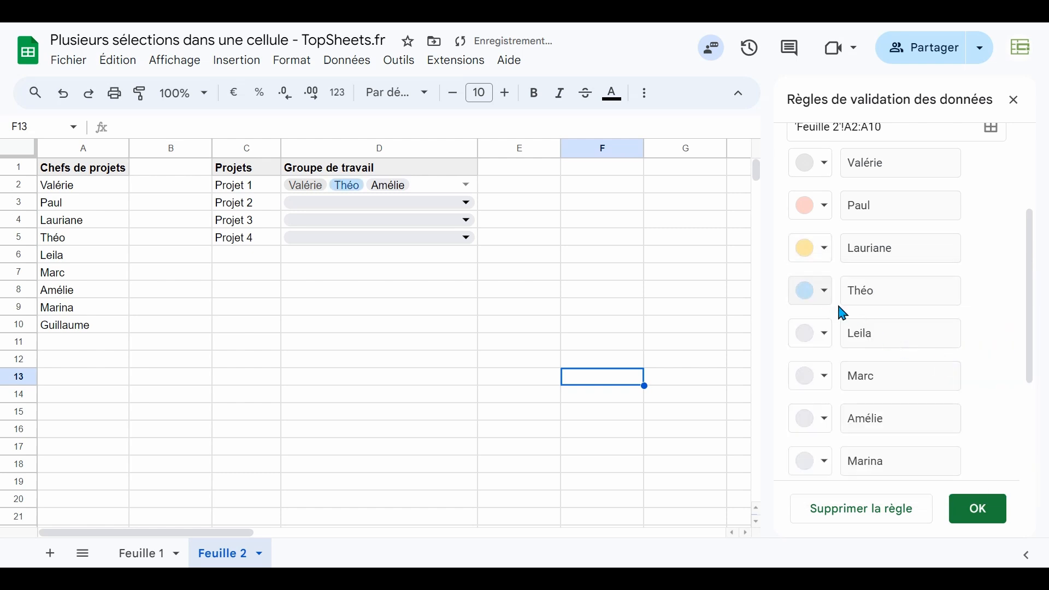
click(831, 337)
click(871, 392)
click(828, 377)
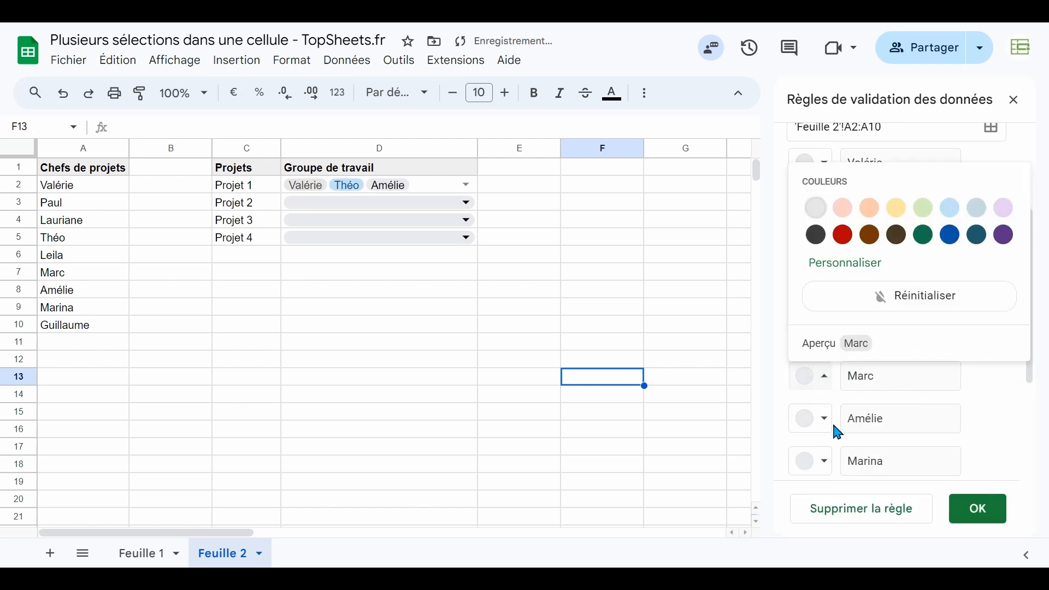
click(870, 235)
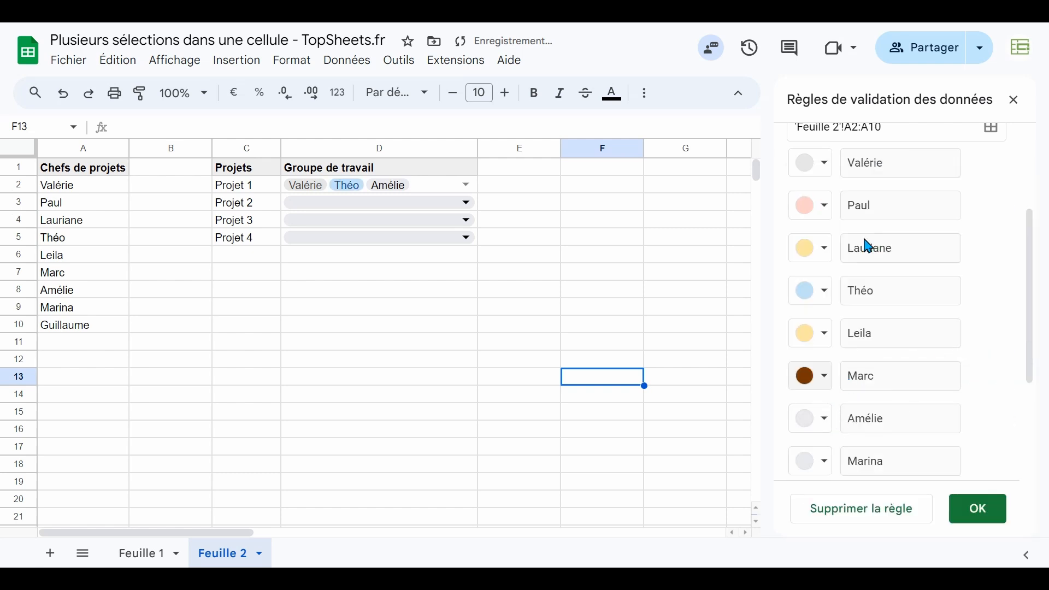
- Review the rule's advanced options, then save the data validation rule
click(988, 525)
scroll(845, 346, down, 3)
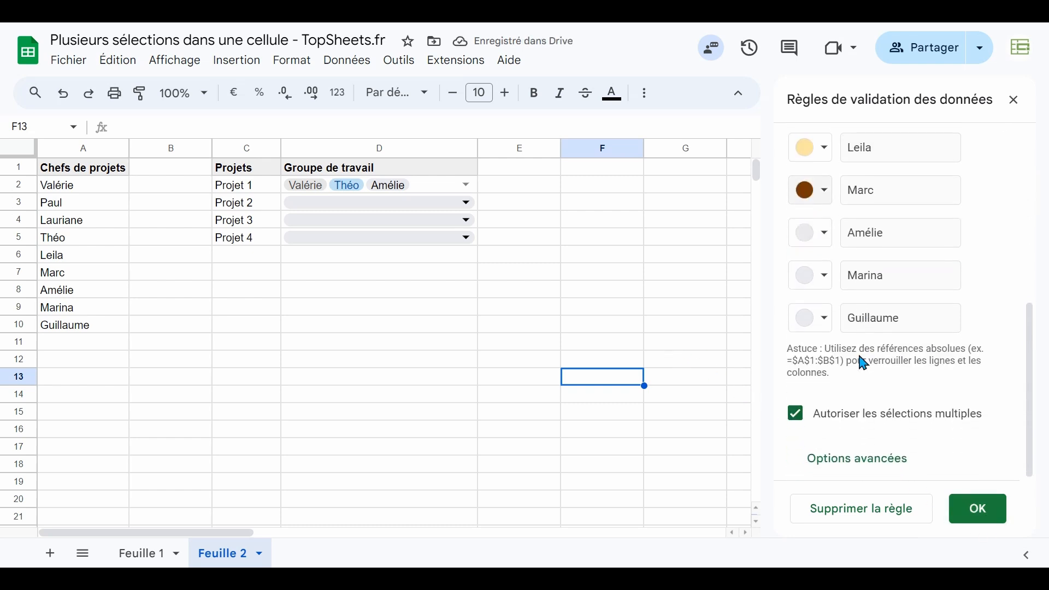
click(864, 462)
scroll(848, 404, down, 5)
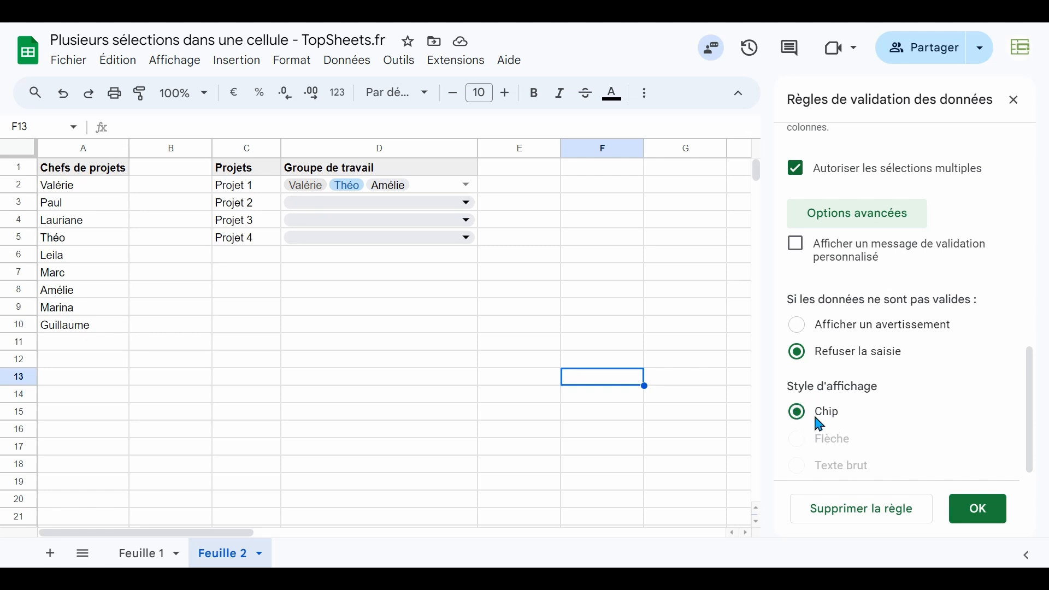
click(980, 511)
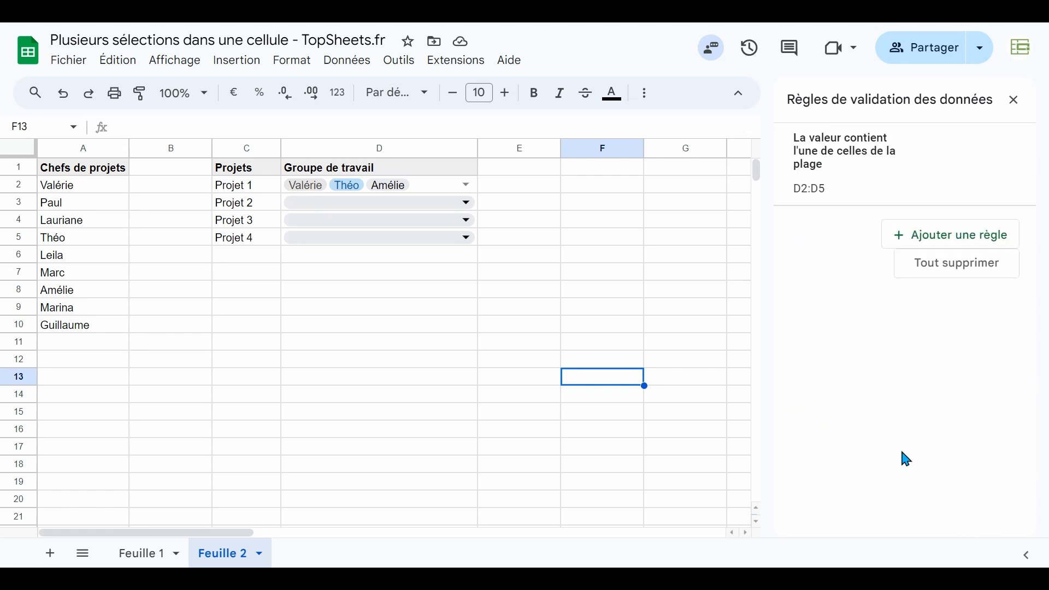
- Assign the managers listed in A3, A6 and A9 to Projet 2's work group in D3
click(469, 203)
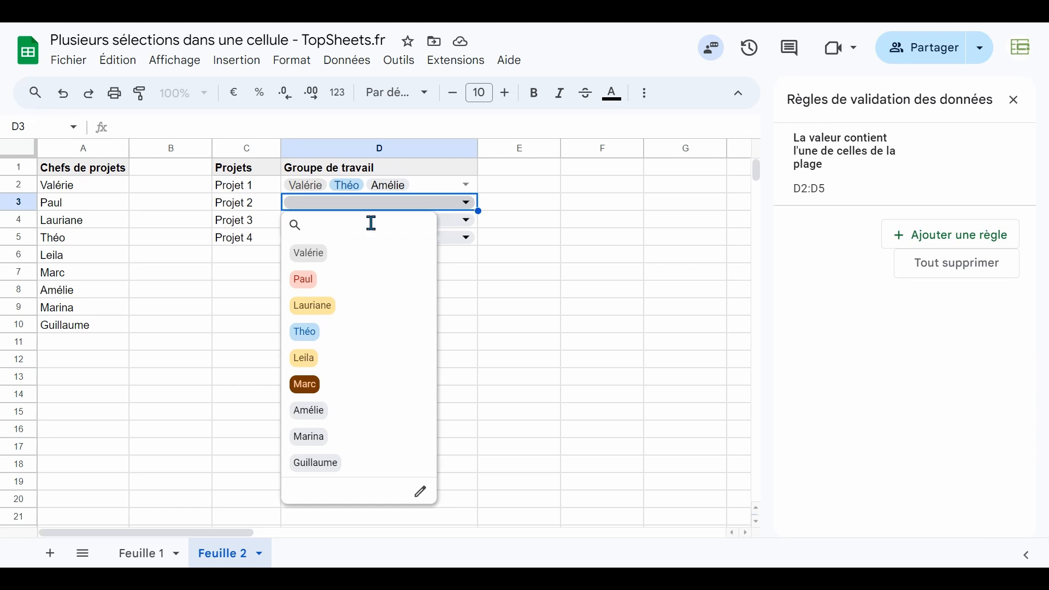
click(321, 284)
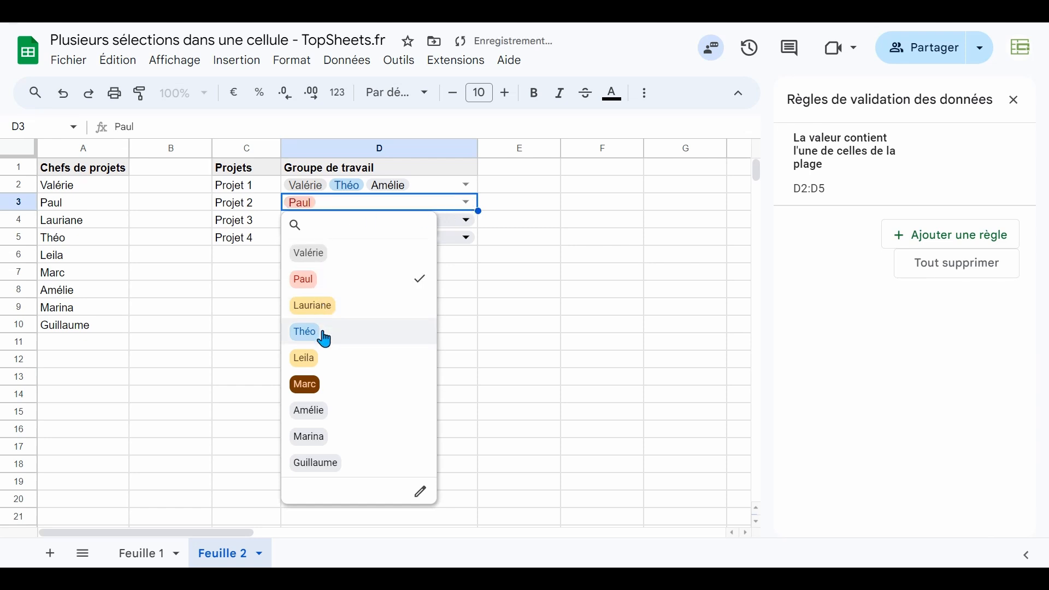
click(323, 358)
click(331, 447)
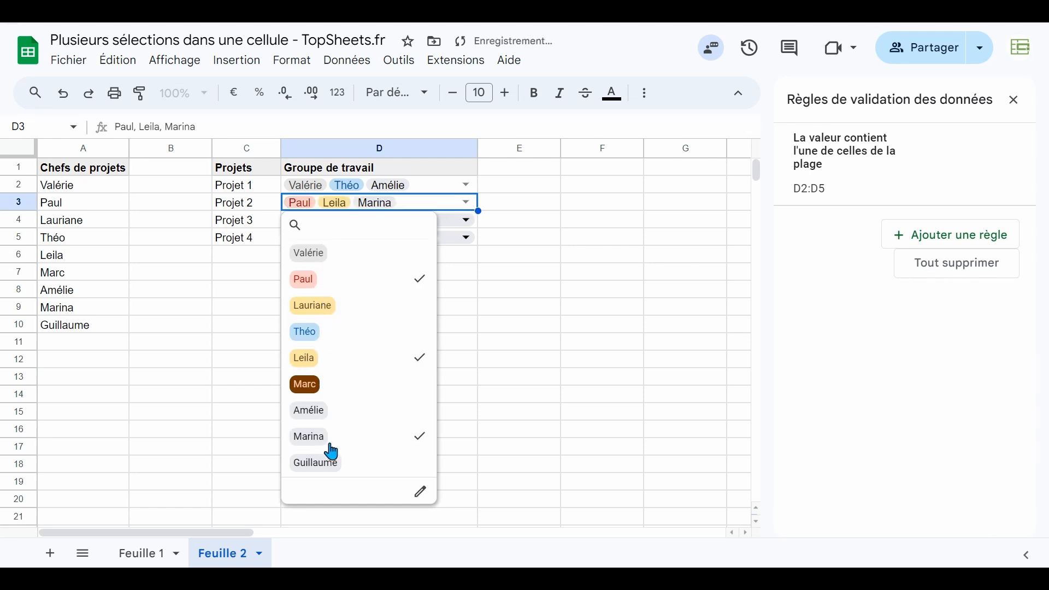
- Assign the managers listed in A6 and A8 to Projet 3's work group in D4
click(471, 222)
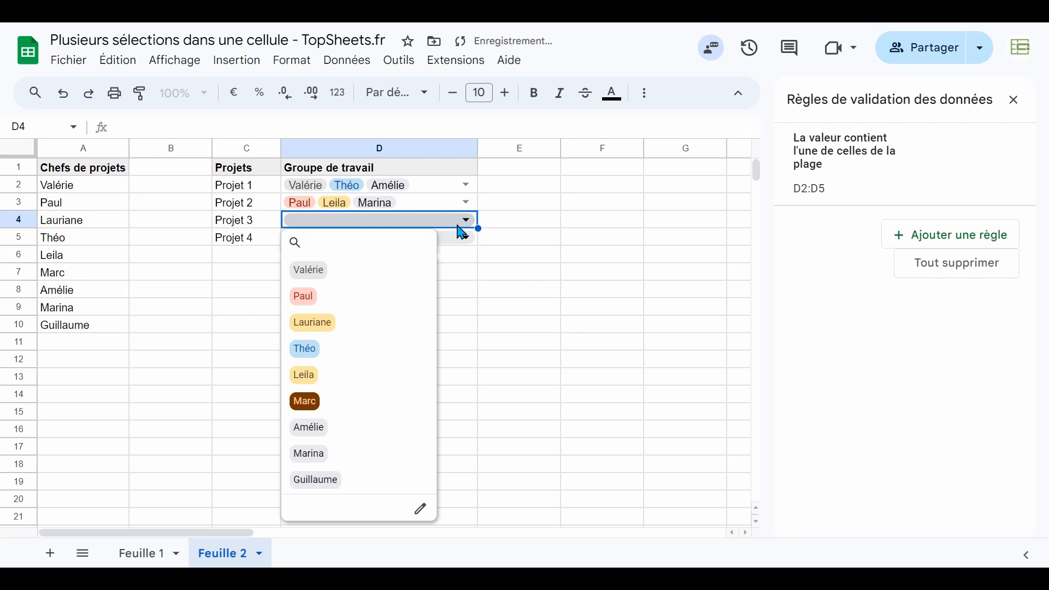
click(333, 379)
click(339, 433)
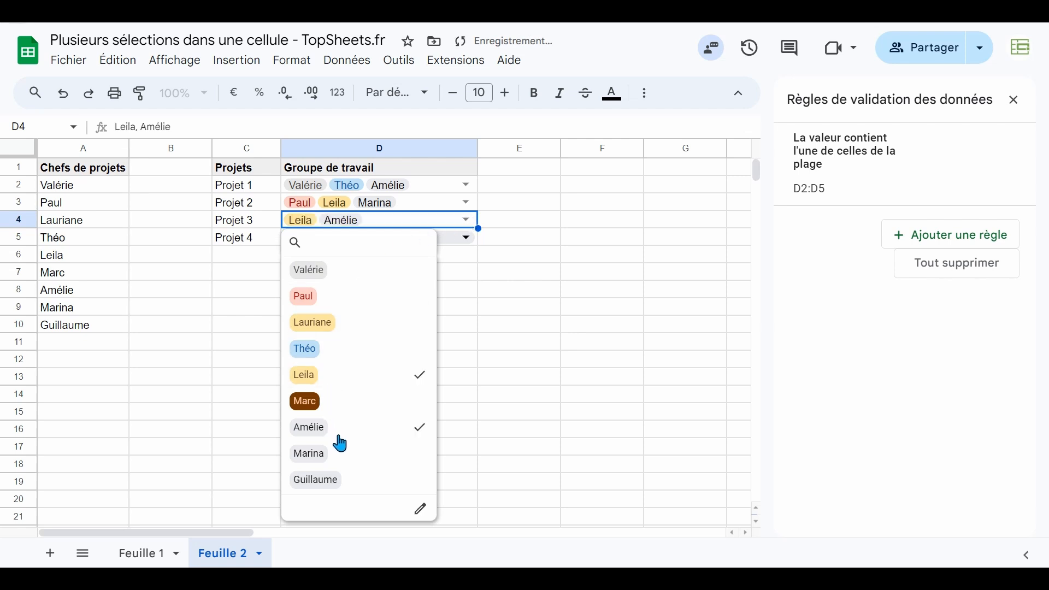
- Add the manager listed in A10 to Projet 3's group in D4, and assign those in A4, A7 and A10 to Projet 4 in D5
click(347, 483)
click(550, 417)
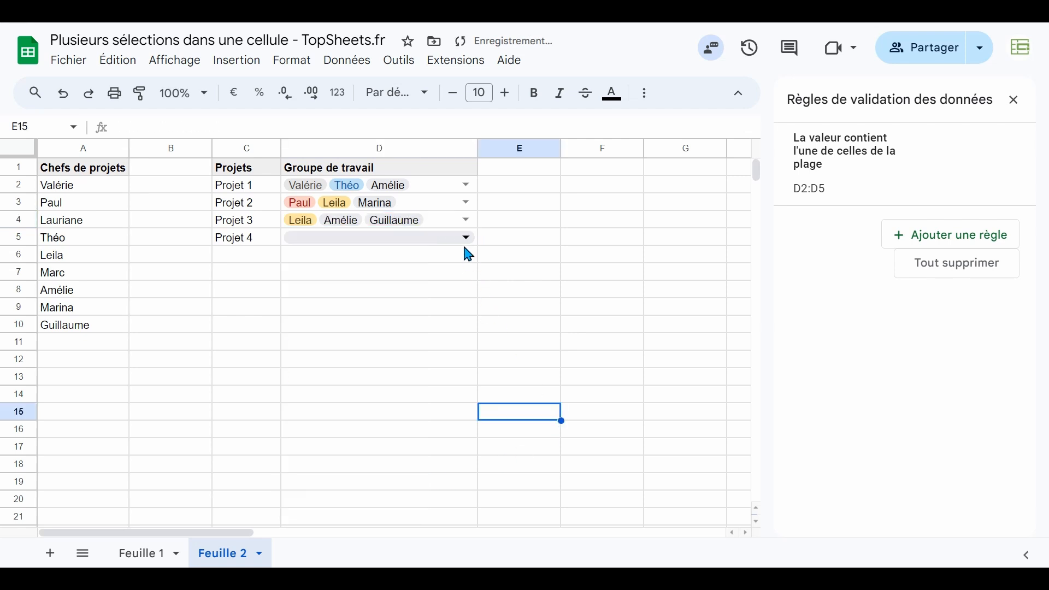
click(466, 240)
click(314, 340)
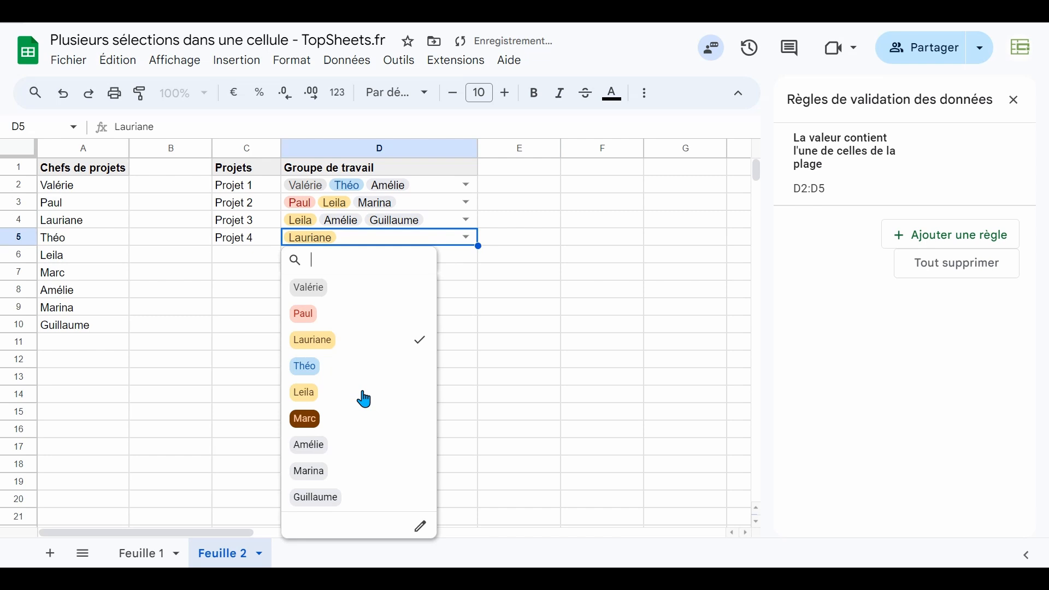
click(358, 432)
click(370, 495)
click(554, 432)
click(361, 294)
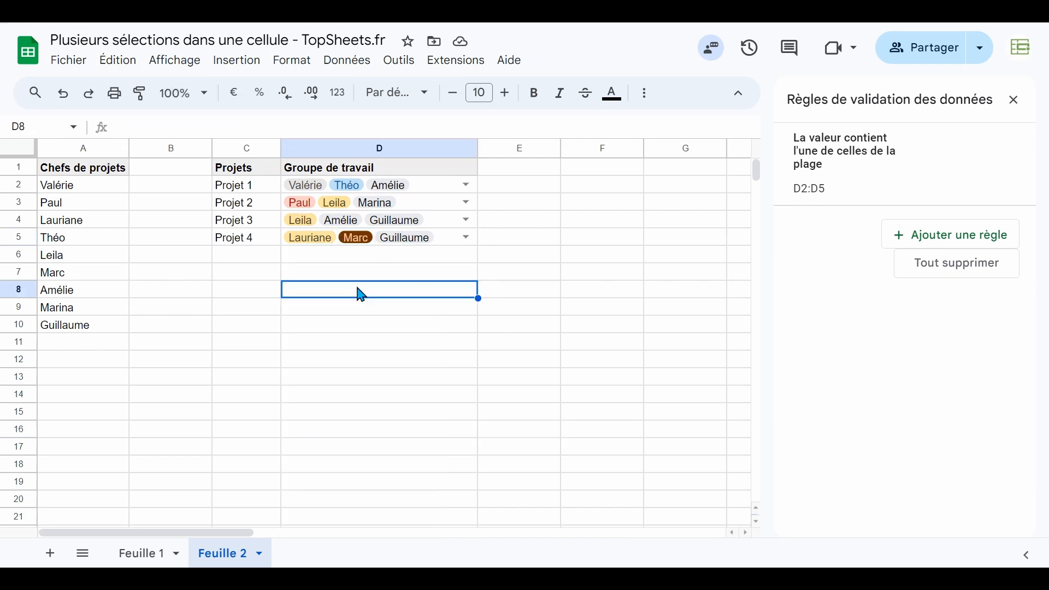
- Replace the manager's name in A2 with a different first name
click(115, 190)
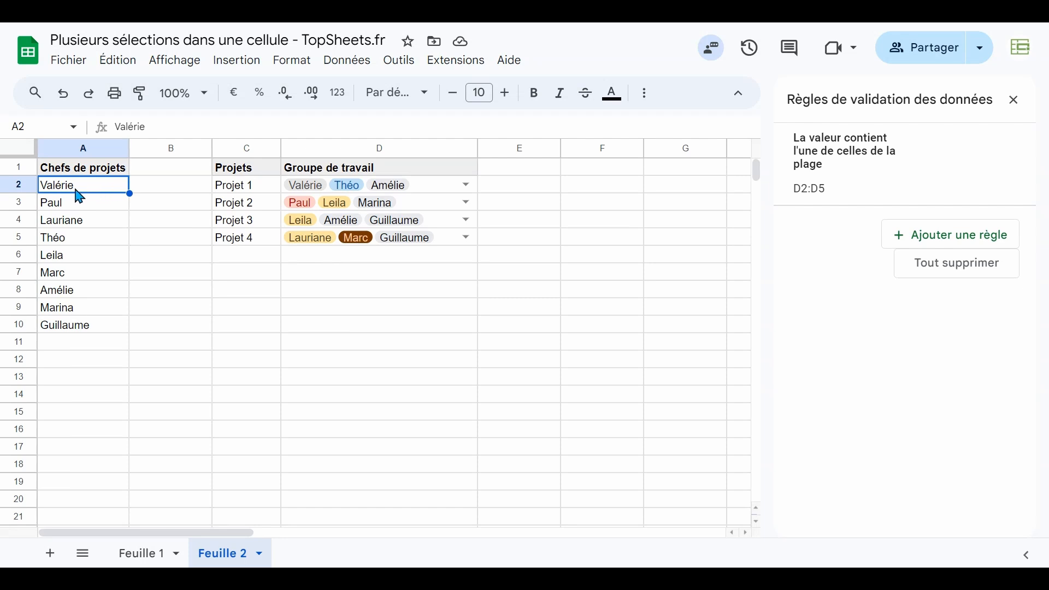
text(Sylvie)
key(Return)
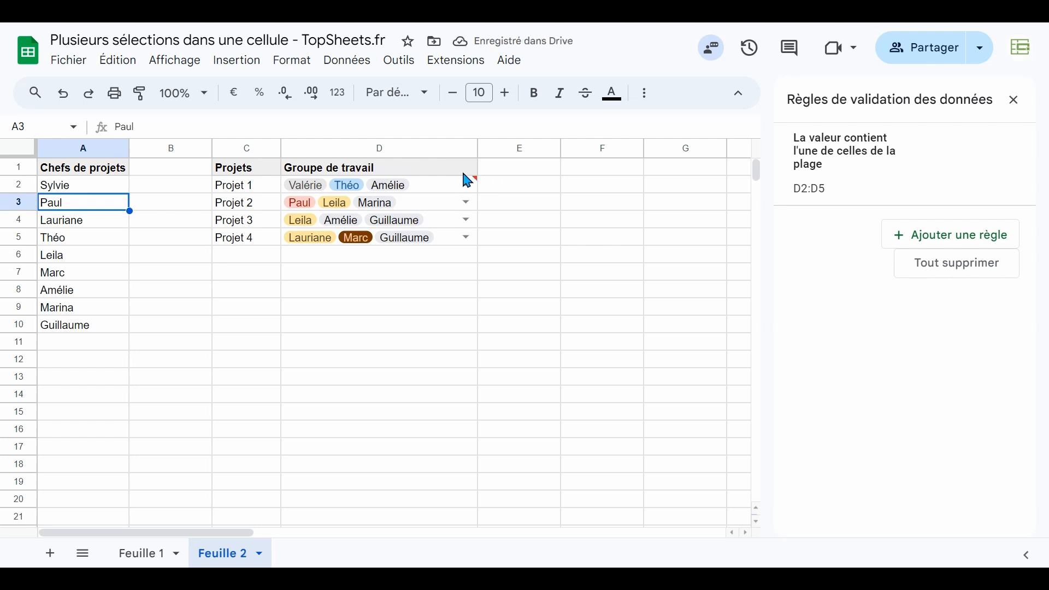
- Try to add the new A2 manager to Projet 1's work group in D2, and undo the name change in A2
mouse_move(470, 189)
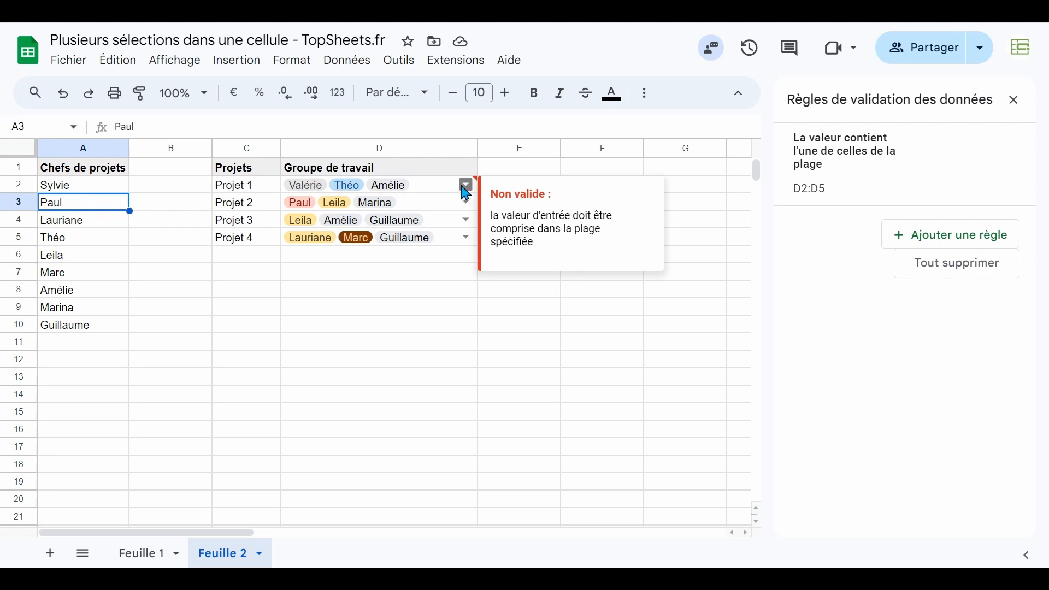
click(465, 189)
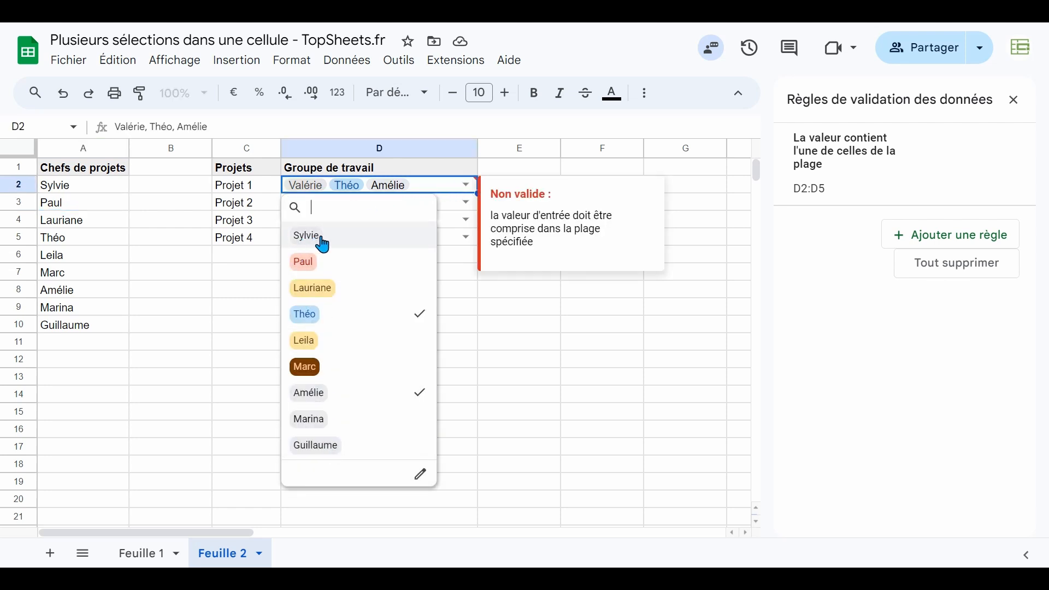
click(340, 246)
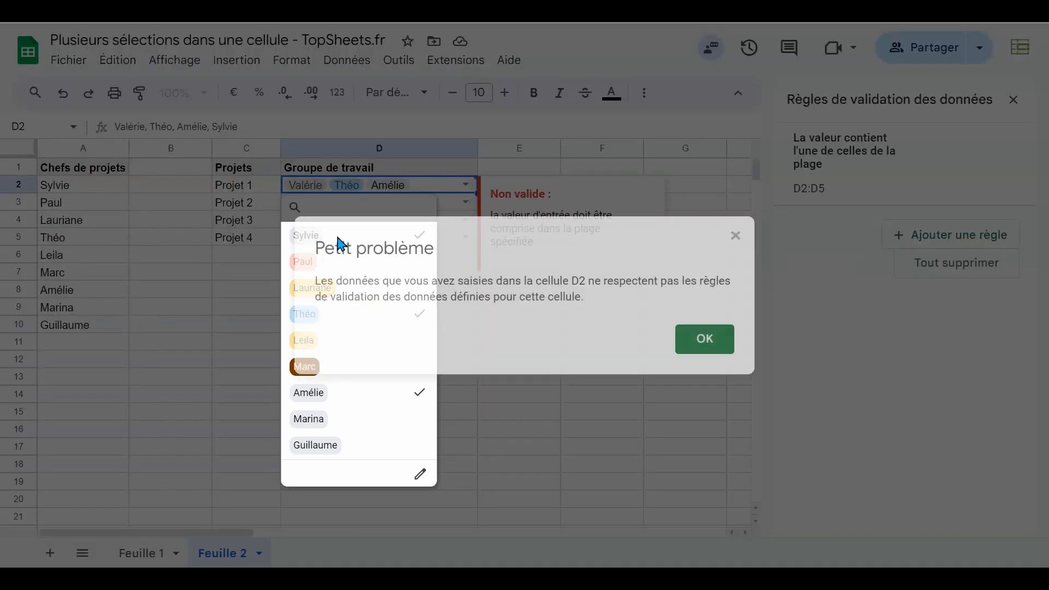
click(700, 353)
click(603, 337)
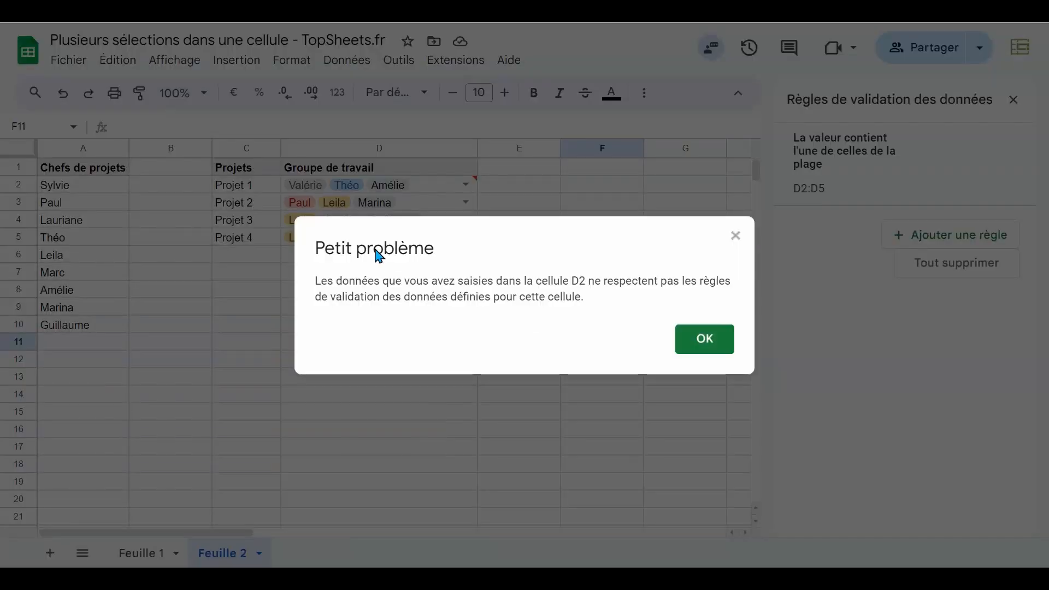
click(735, 235)
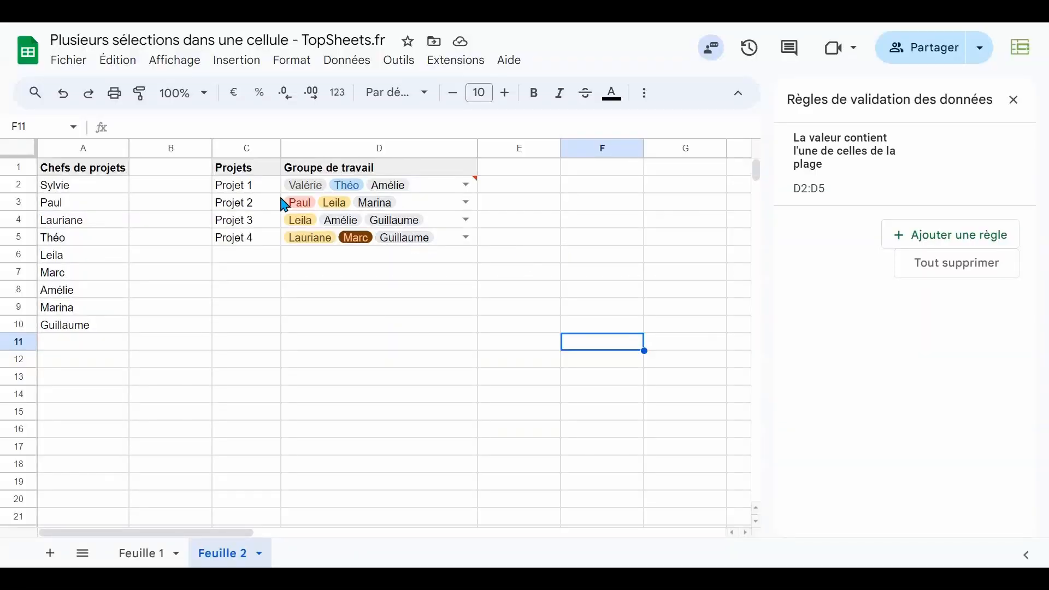
click(62, 97)
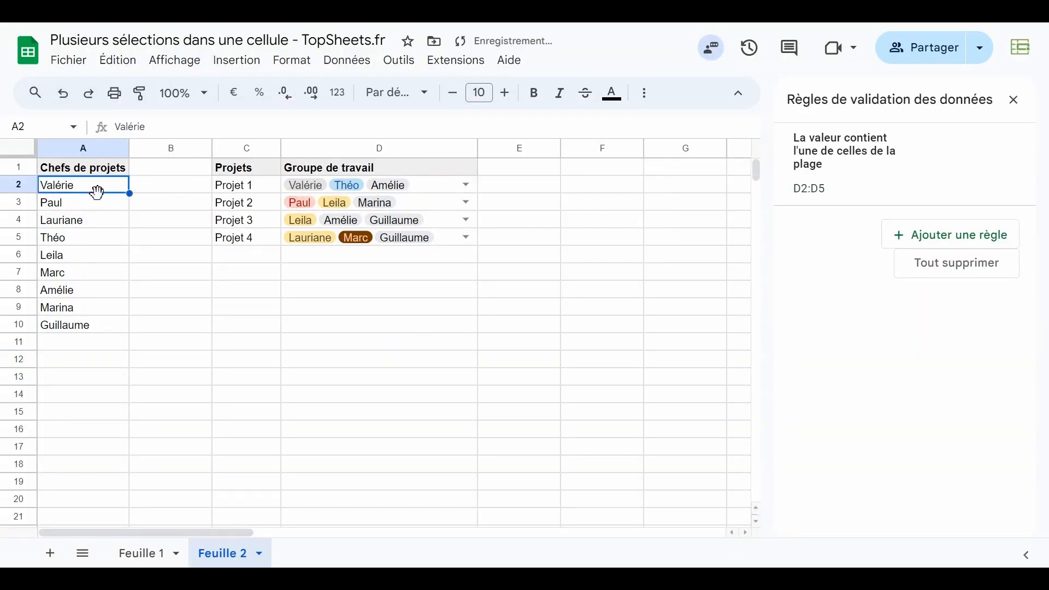
- Remove the A2 manager from Projet 1's work group in D2, and enter a different first name in A2
click(467, 187)
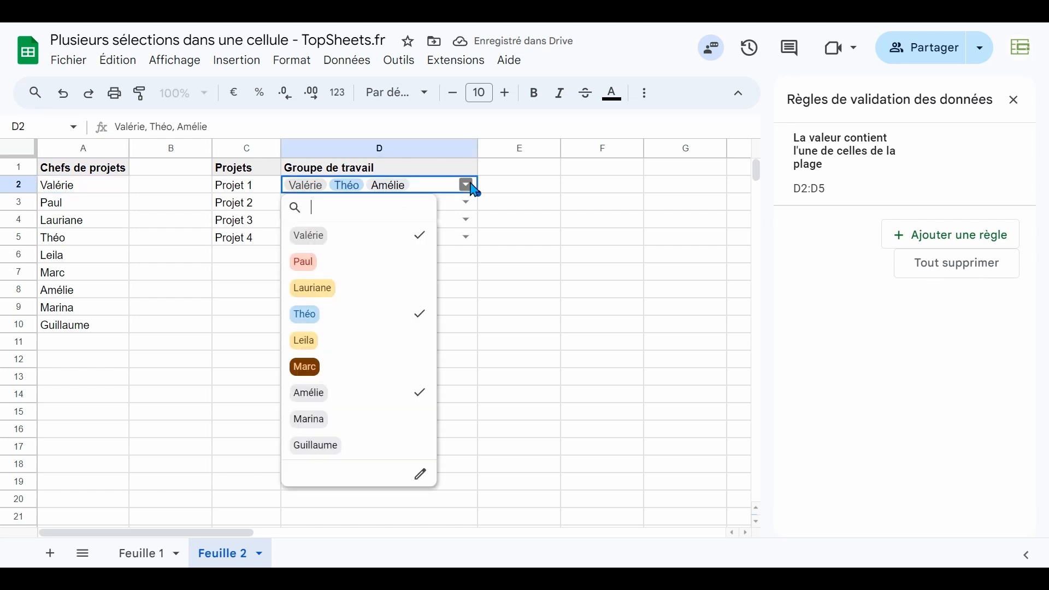
click(422, 240)
click(499, 277)
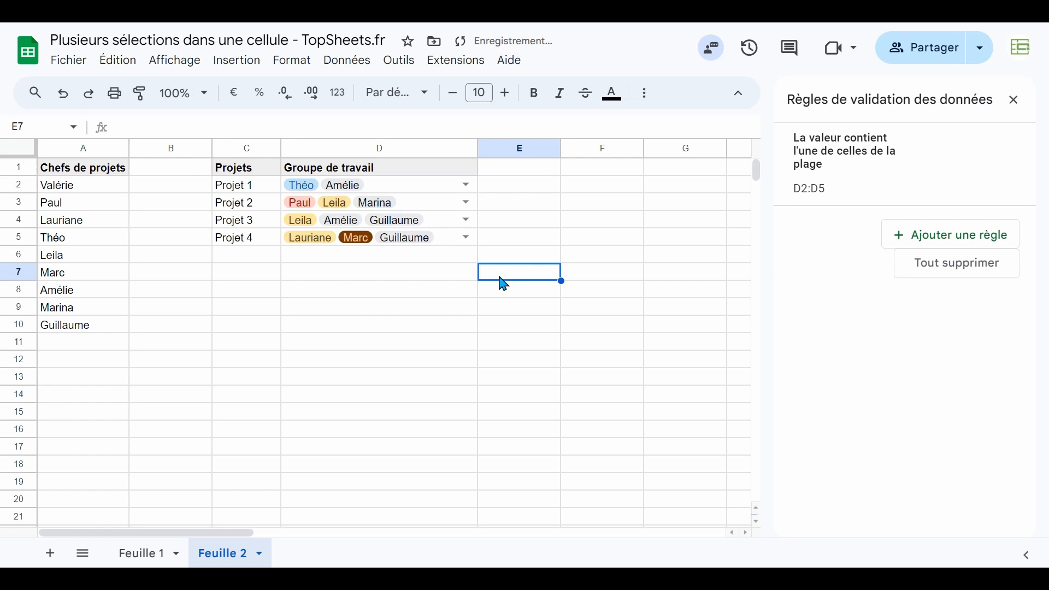
click(111, 182)
text(Sylvie)
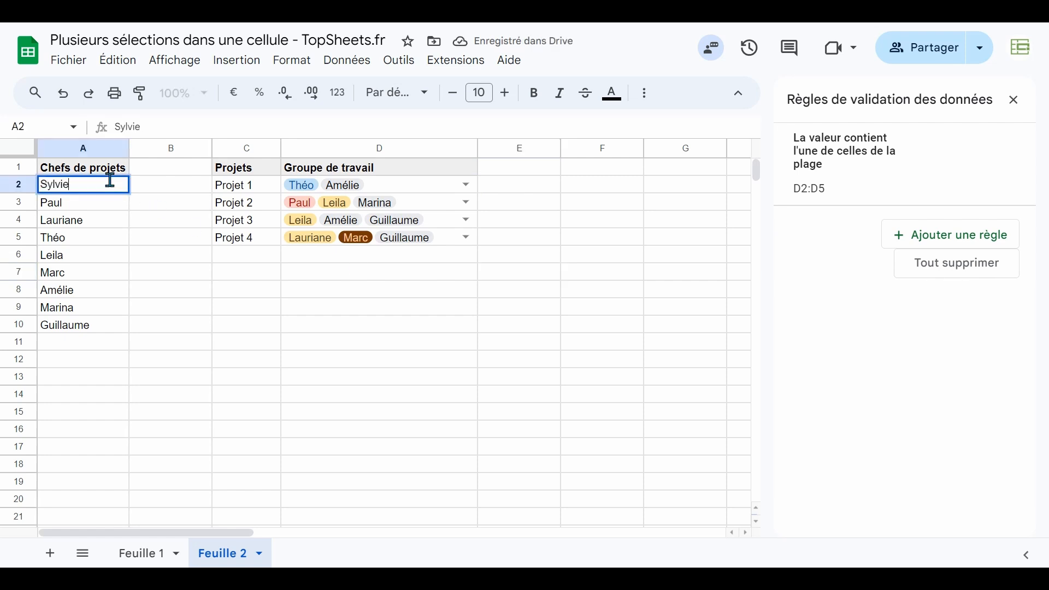
key(Return)
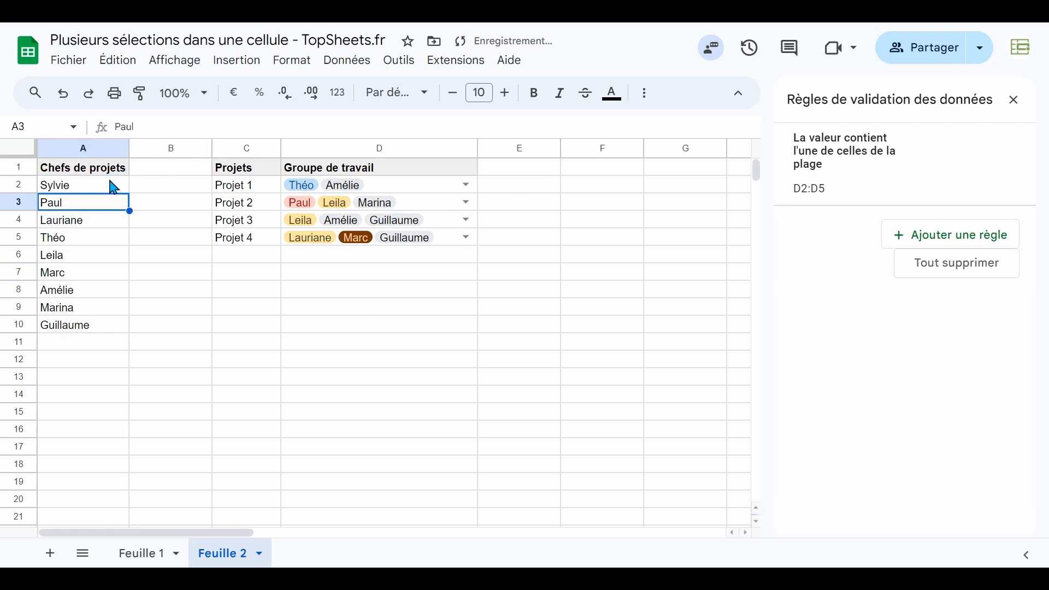
- Add the new A2 manager to Projet 1's work group in D2, and undo the recent changes to D2 and A2
click(467, 186)
click(319, 241)
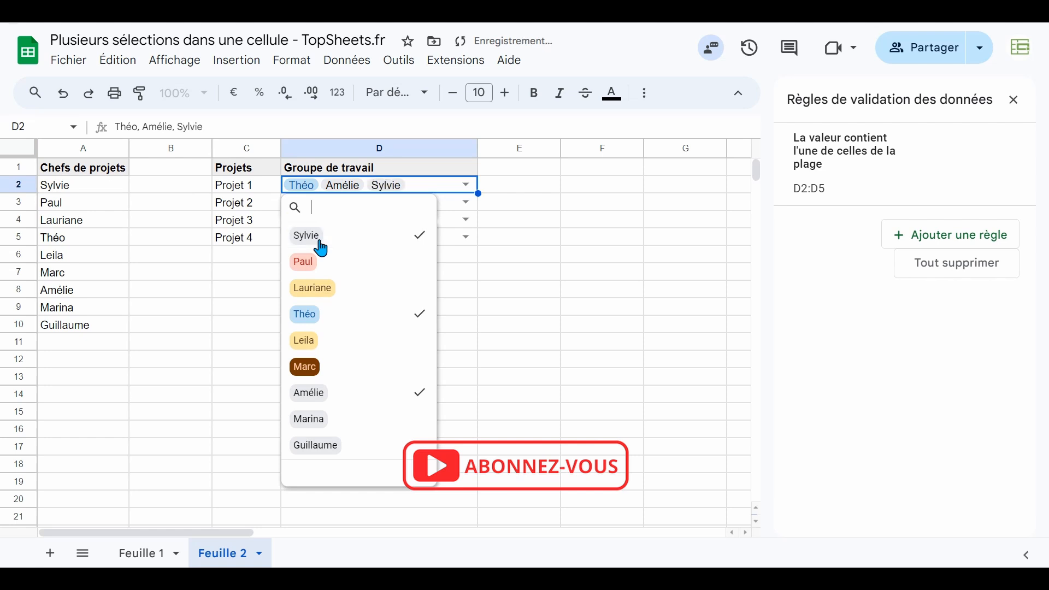
click(496, 290)
key(ctrl+z)
key(ctrl+z)
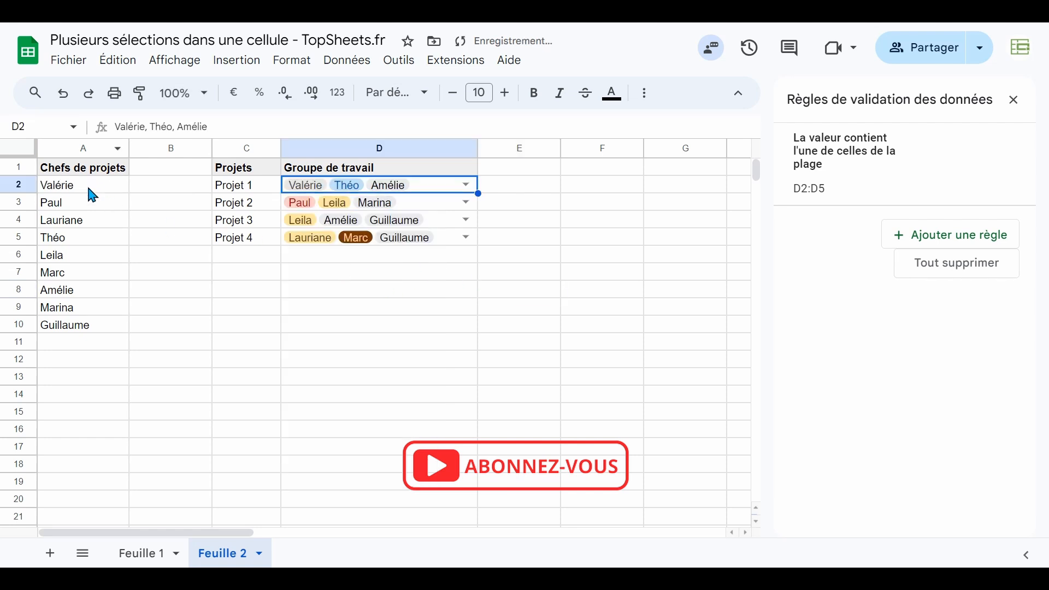
- Replace the first manager's name in A2 with a different first name while Projet 1's group keeps its selections
click(89, 190)
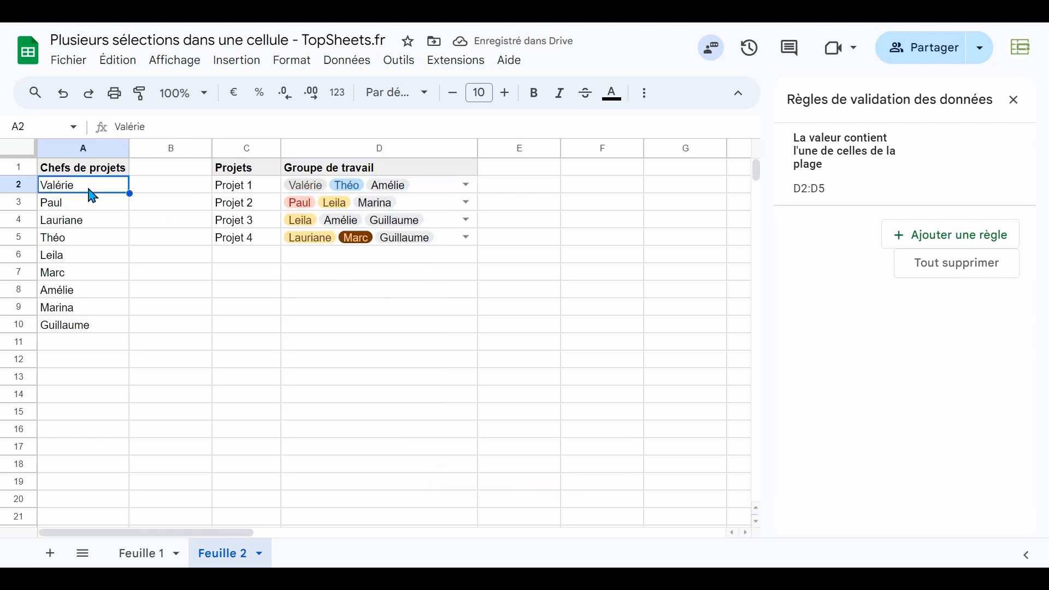
text(Sylvie)
key(Return)
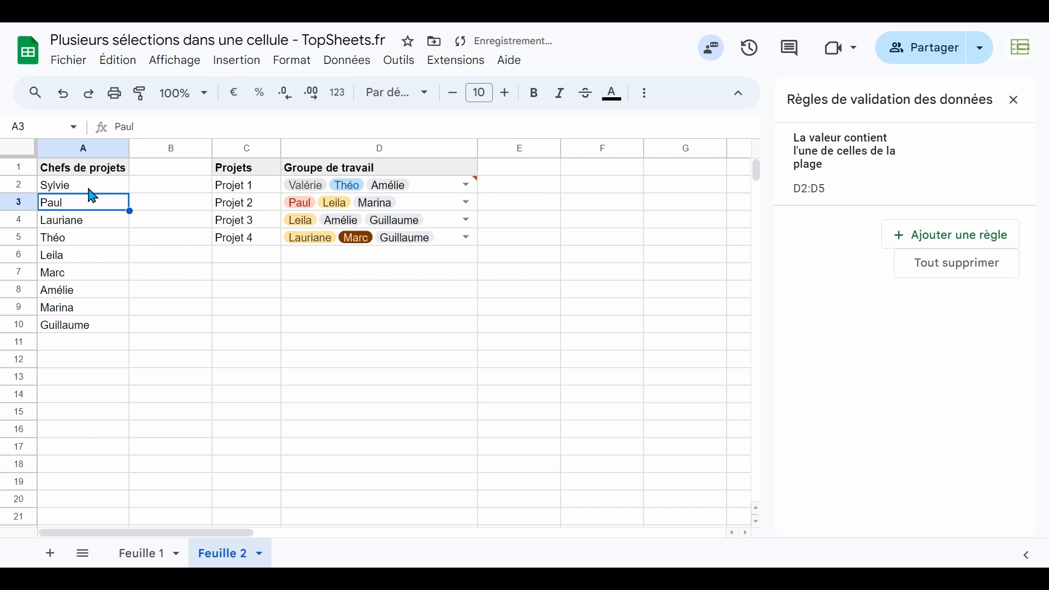
- Examine the drop-down choices, current selections and validation notice of Projet 1's work group in D2
click(466, 185)
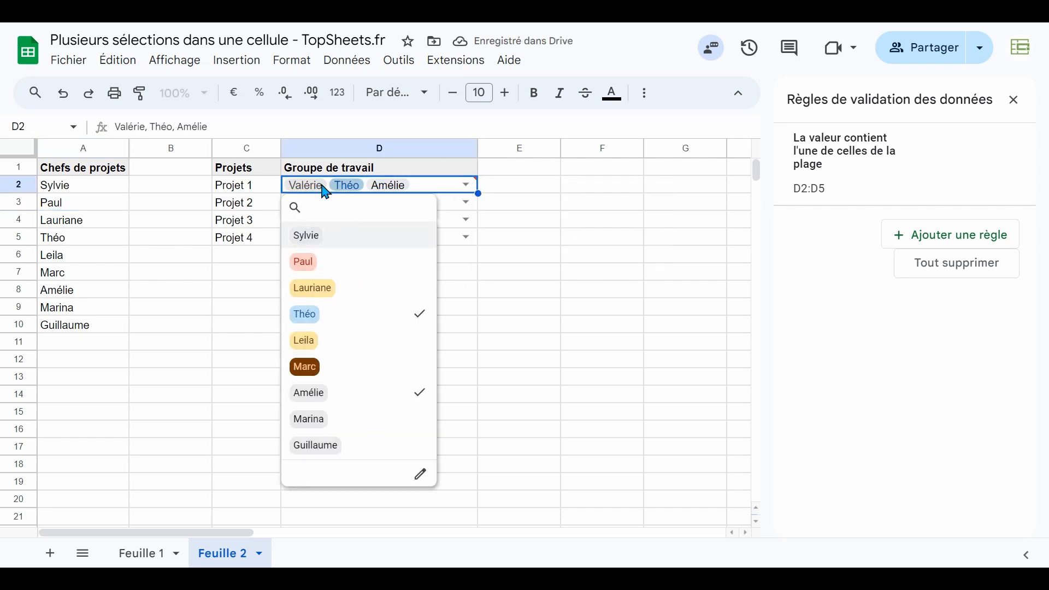
click(511, 253)
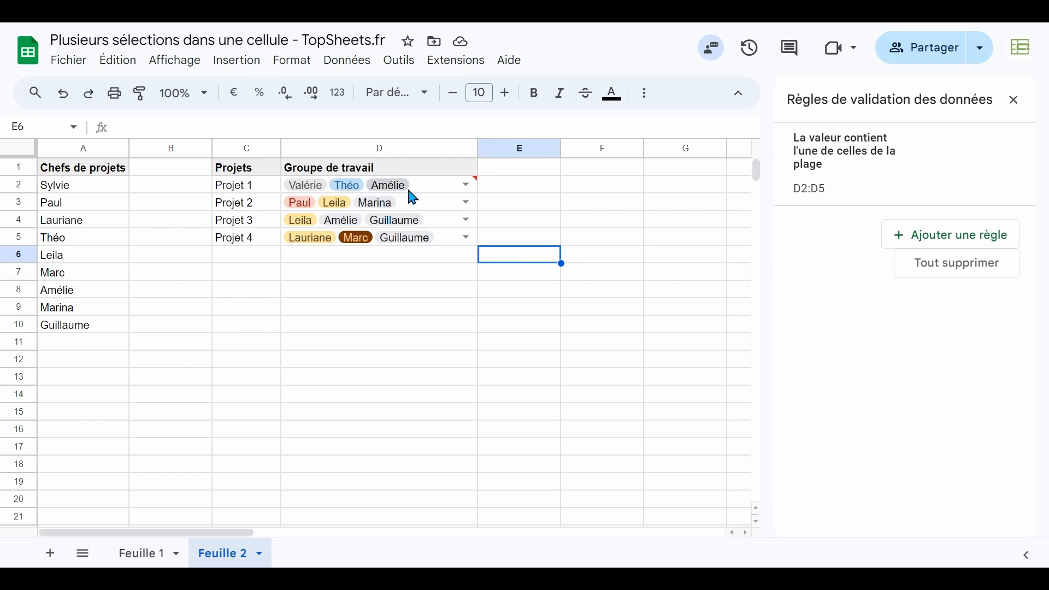
mouse_move(422, 186)
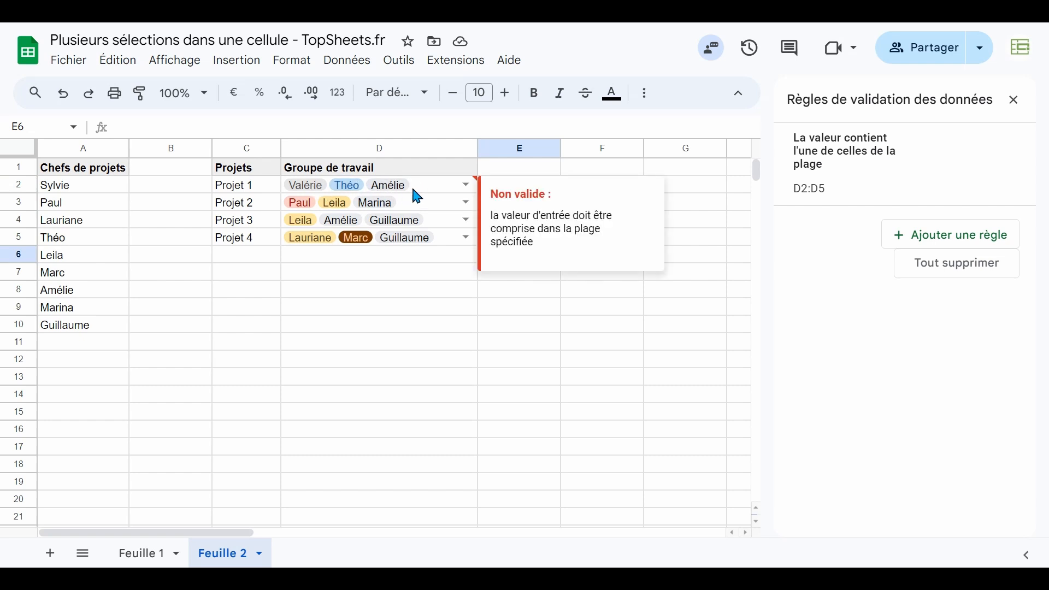
click(418, 195)
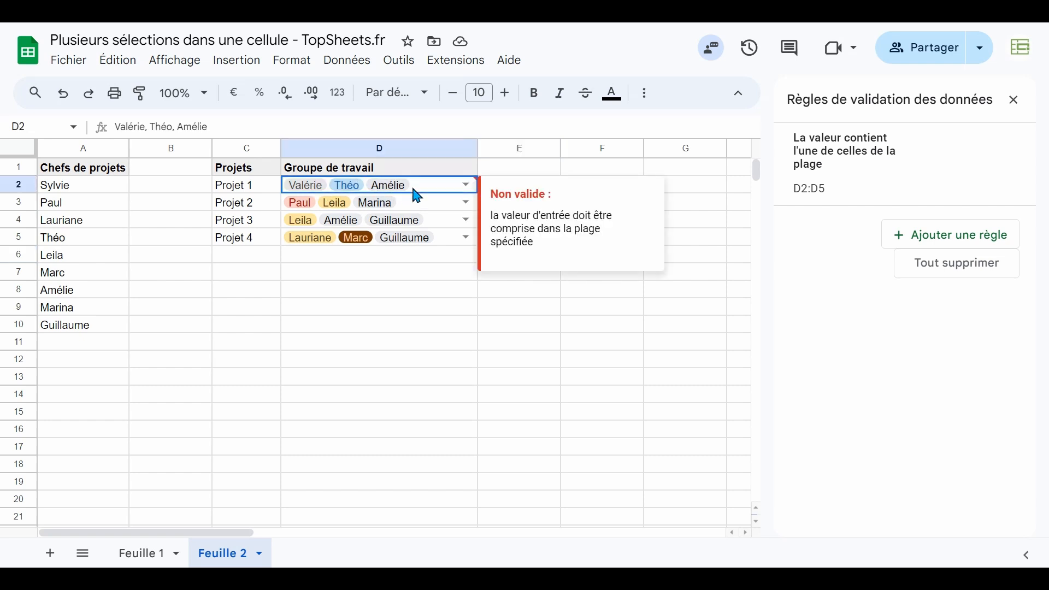
click(347, 192)
click(448, 340)
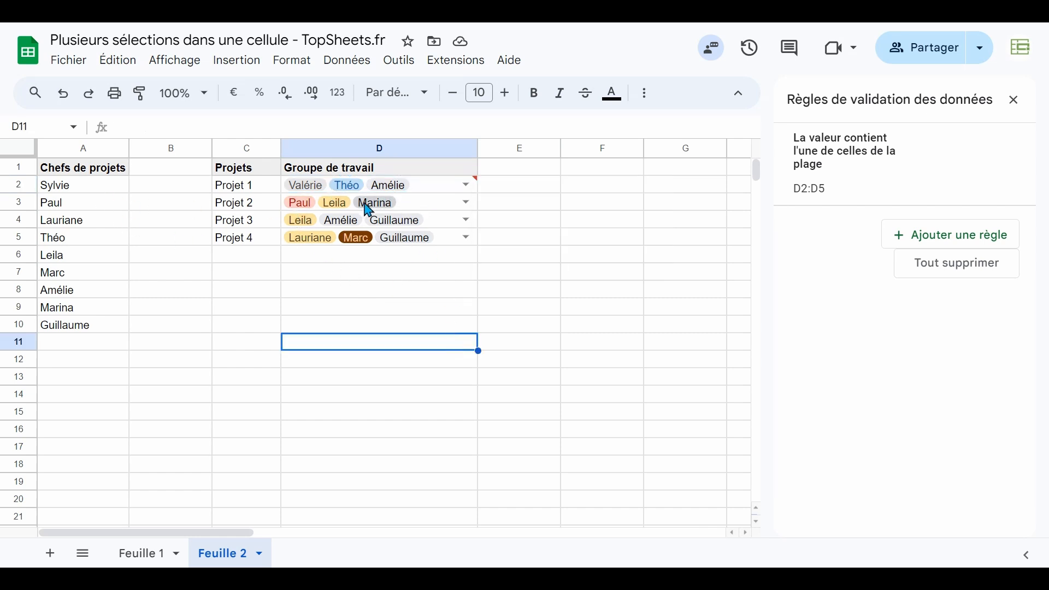
- Clear Projet 1's work group in D2 and reassign it the managers listed in A2, A5 and A8
click(422, 195)
key(Delete)
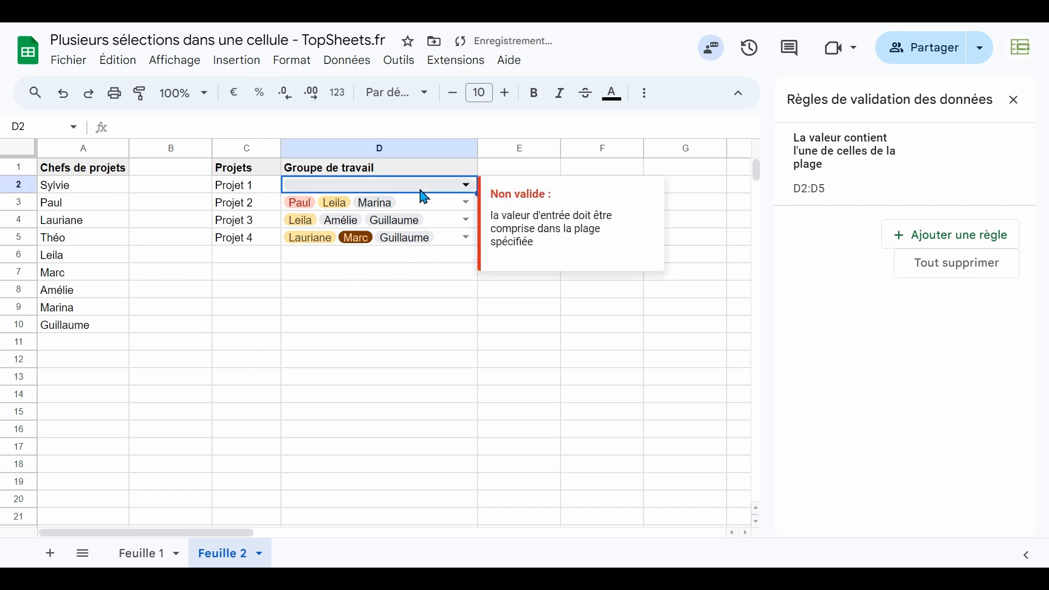
click(469, 188)
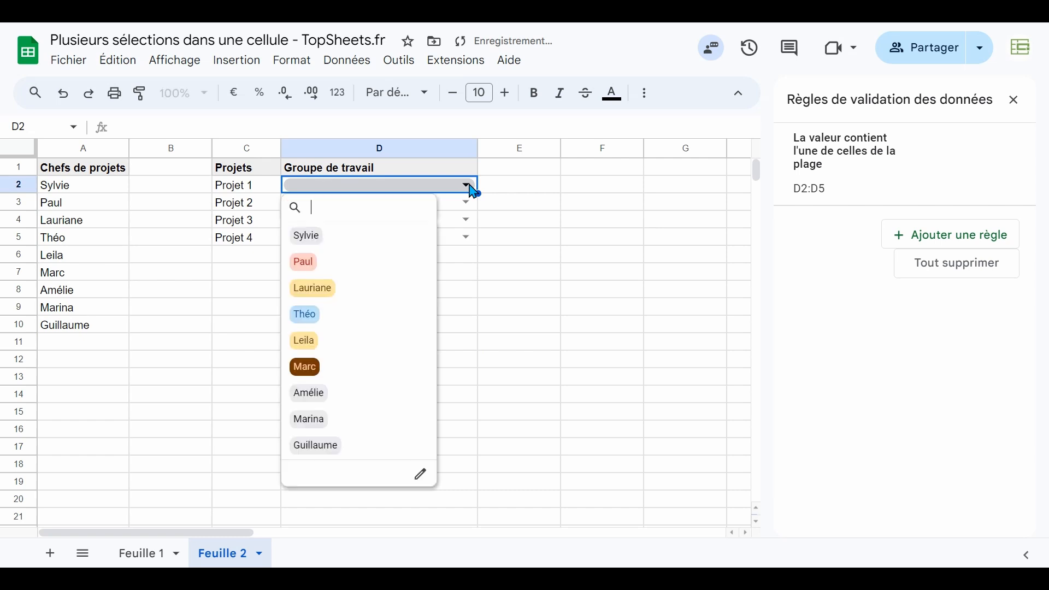
click(349, 244)
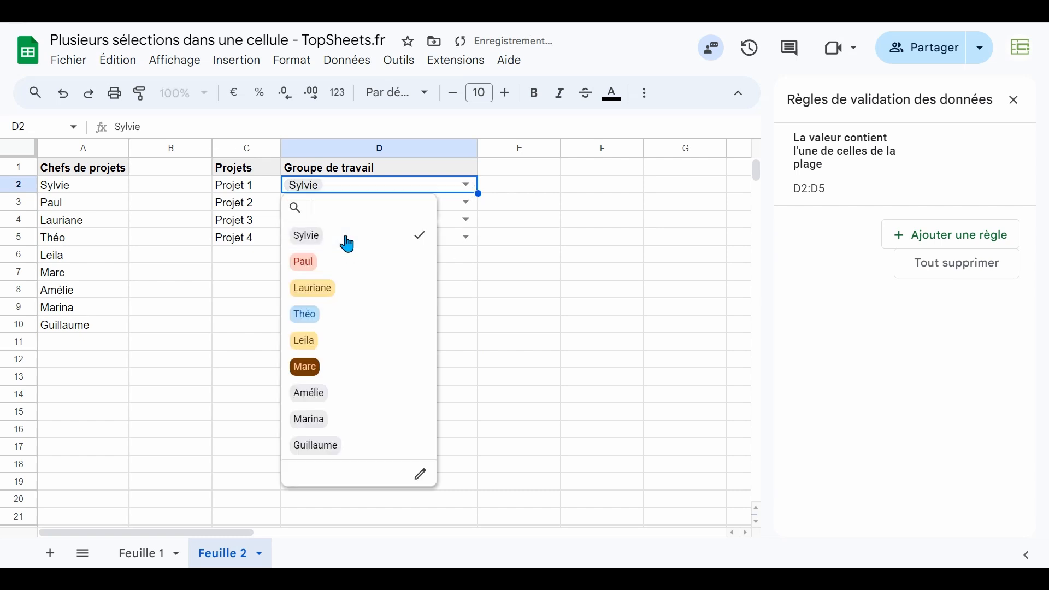
click(337, 319)
click(342, 395)
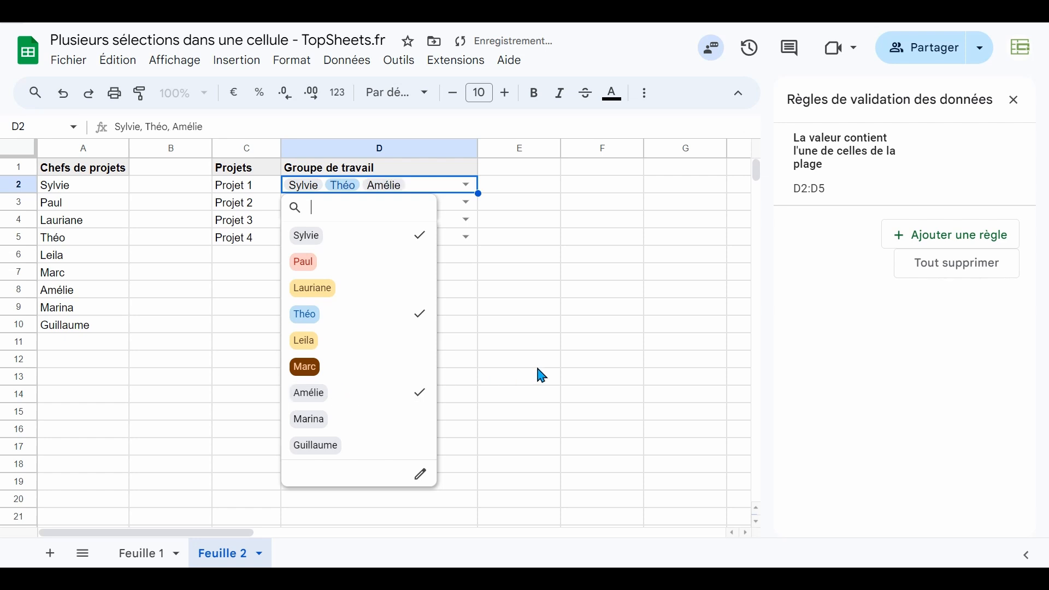
click(536, 363)
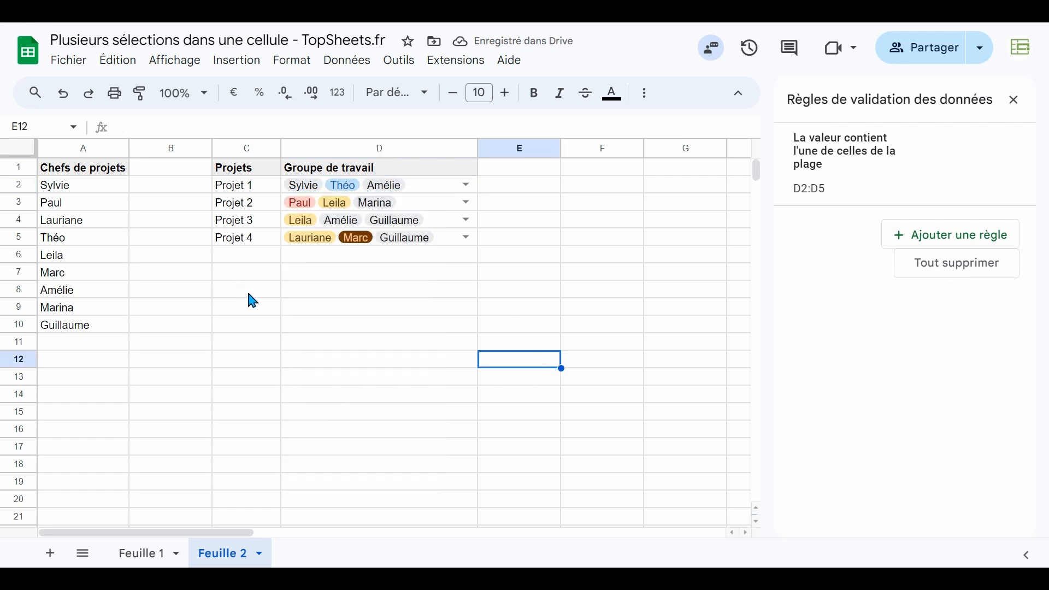
- Try to split D2's selections at each comma and space by entering the formula =SPILT(D2;", ") in C8
click(424, 192)
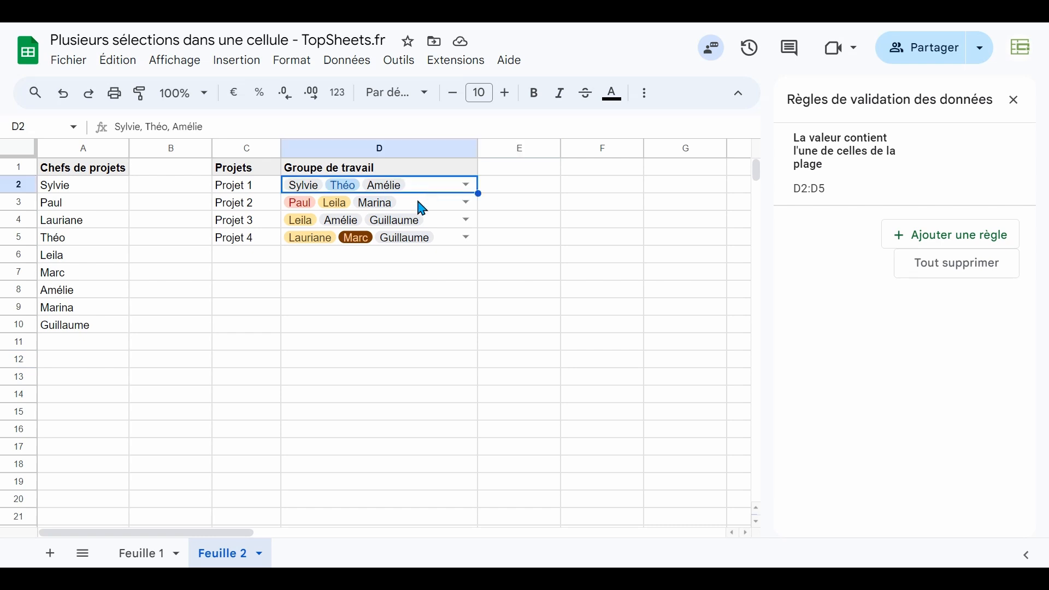
click(271, 288)
text(=)
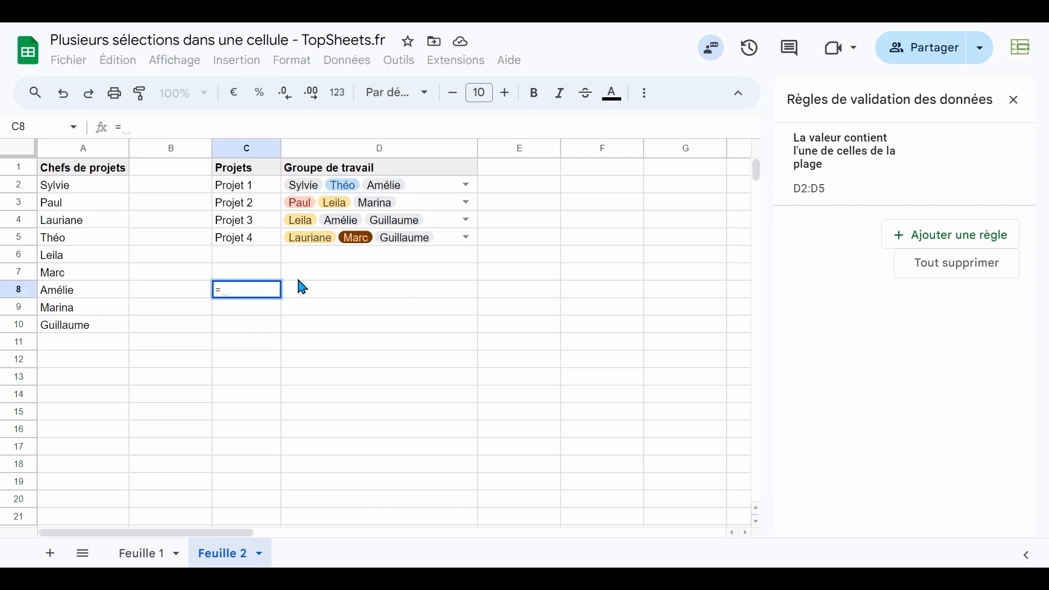
text(SPILT()
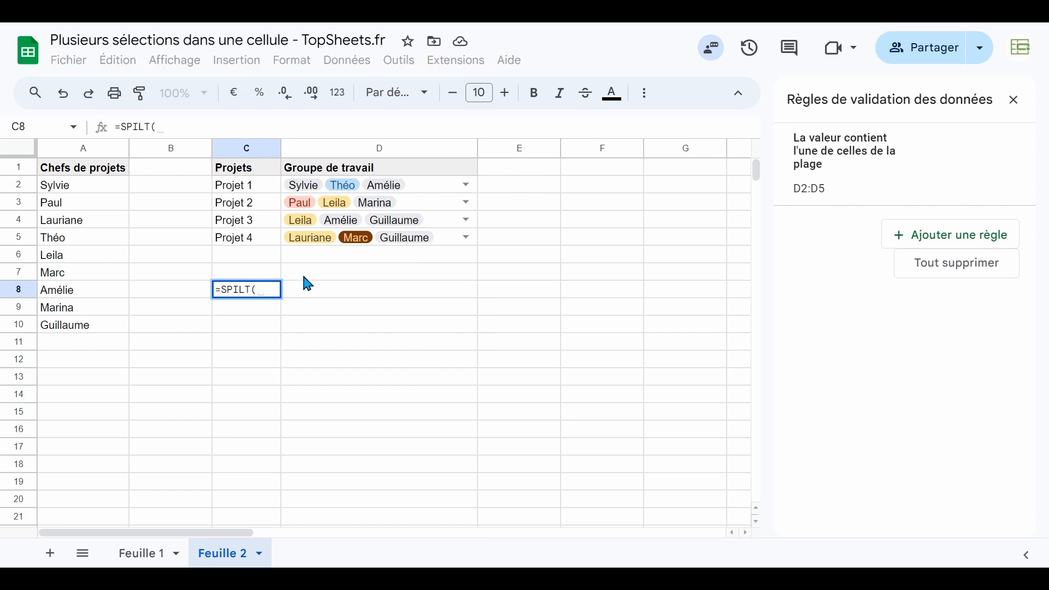
click(425, 189)
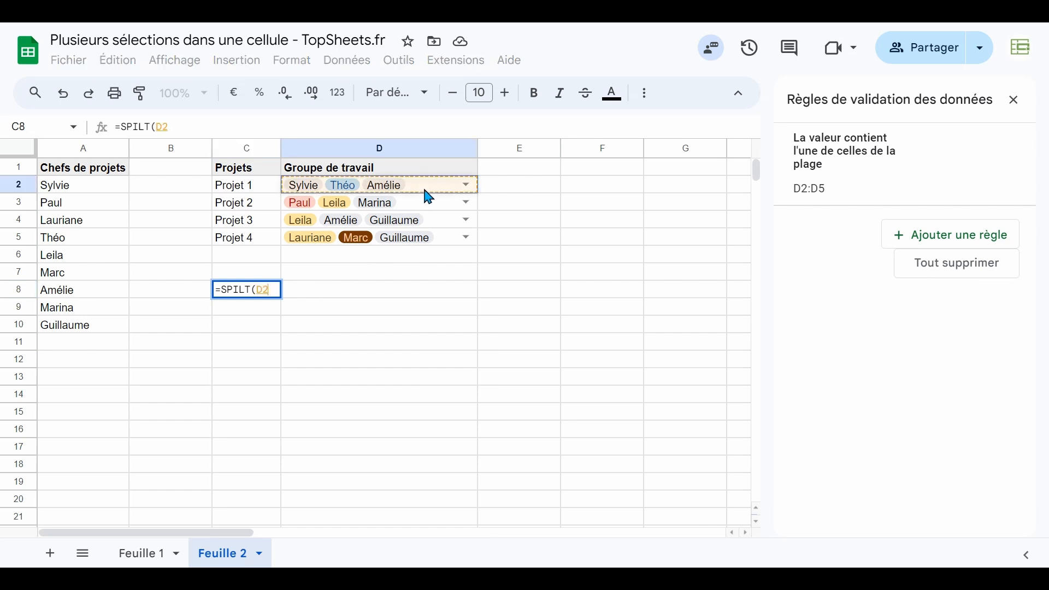
text(;")
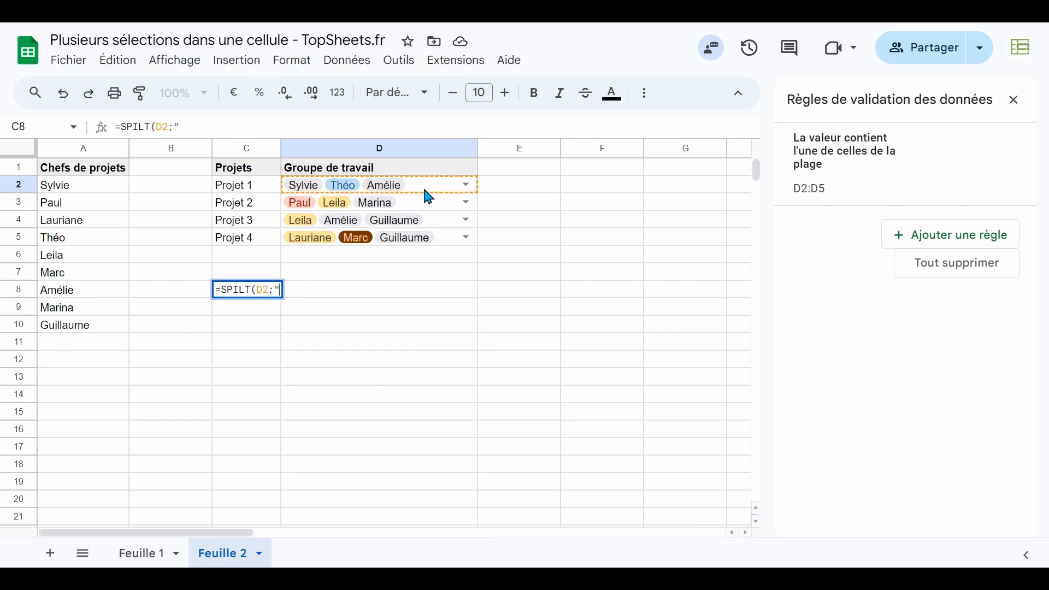
text(, "))
key(Return)
key(Up)
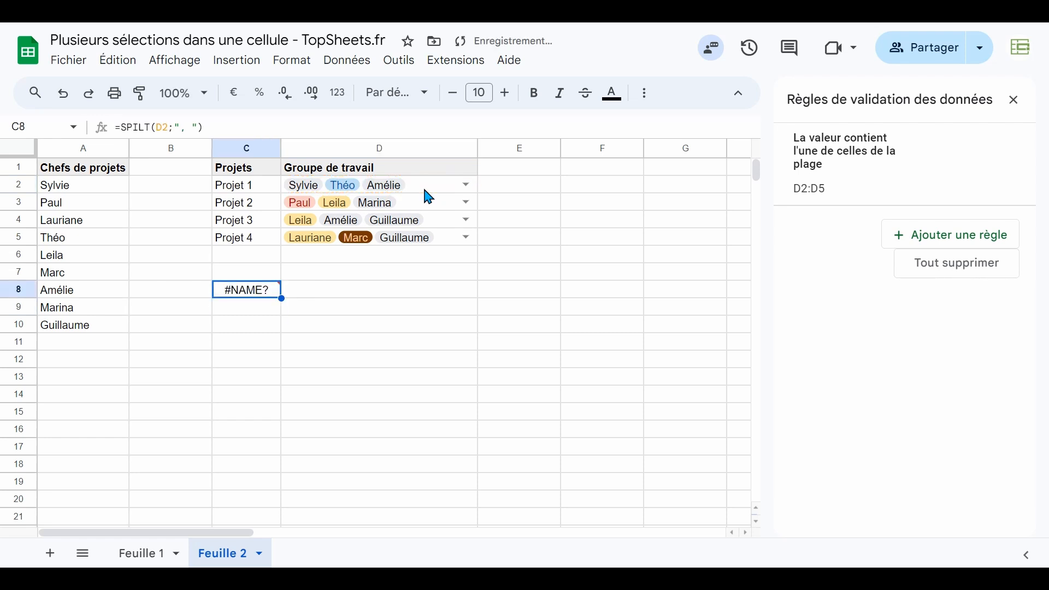
- Correct the misspelled function name in C8 so the formula reads =SPLIT(D2;", ")
key(Return)
key(Left)
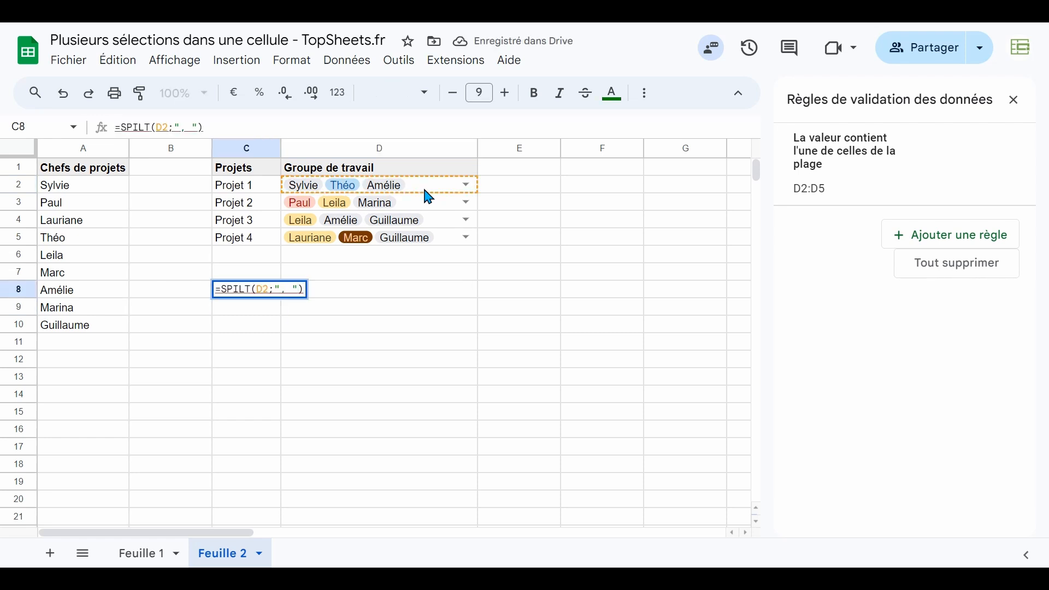
key(Left)
key(Left)
key(Left)
key(Left)
key(BackSpace)
key(Right)
text(I)
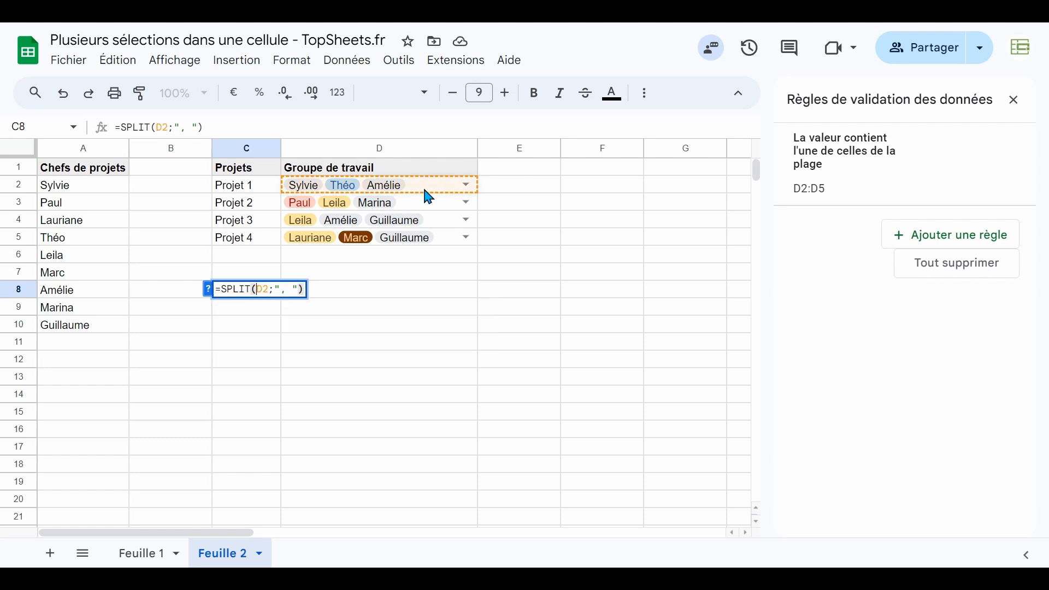
key(Return)
key(Up)
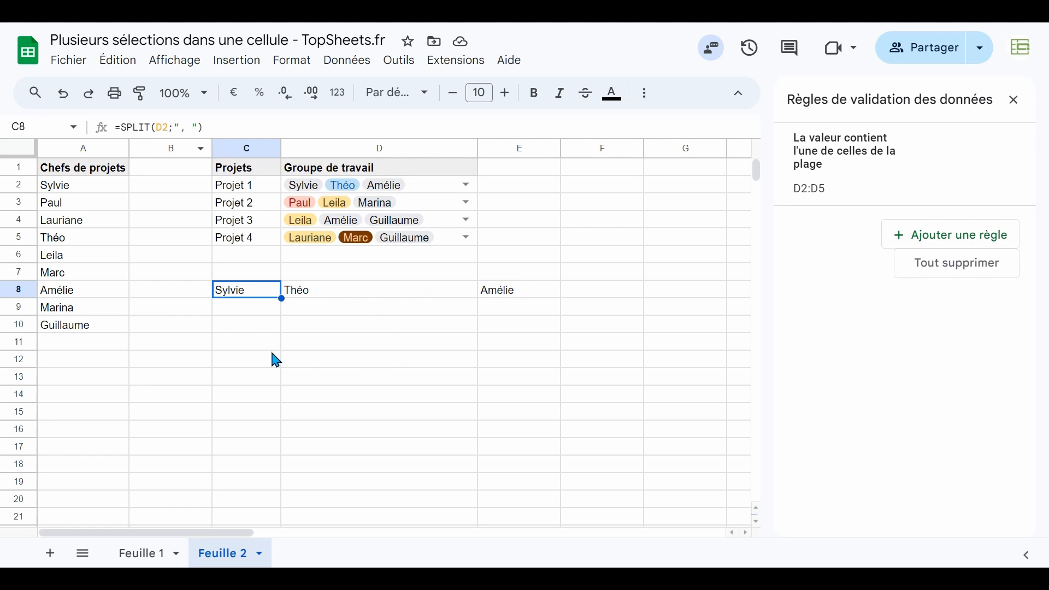
- Begin a FILTER formula in C11 with the project names in C2:C5 as the range to filter
click(251, 344)
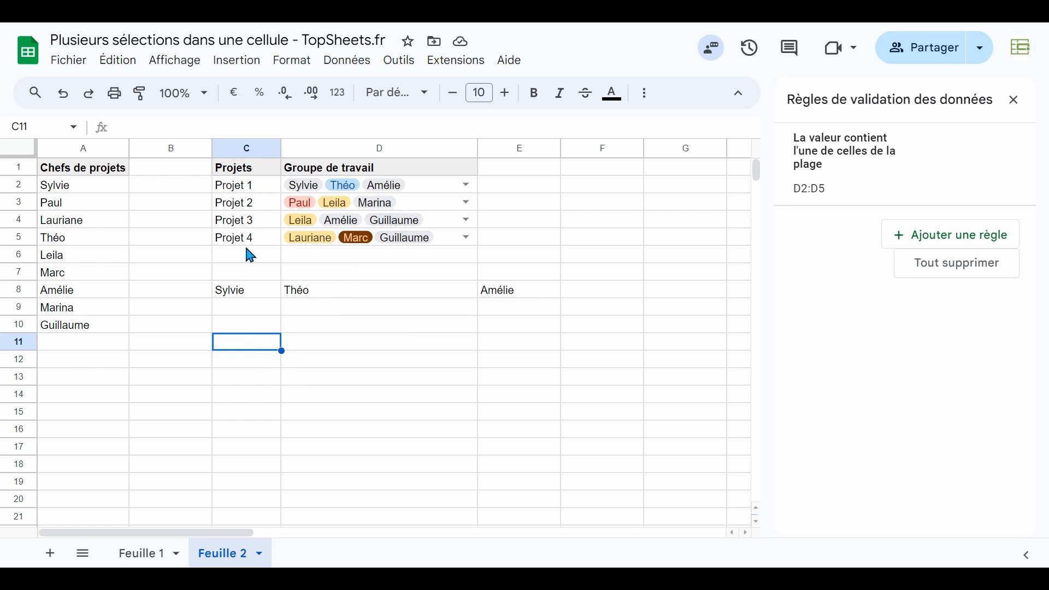
text(=F)
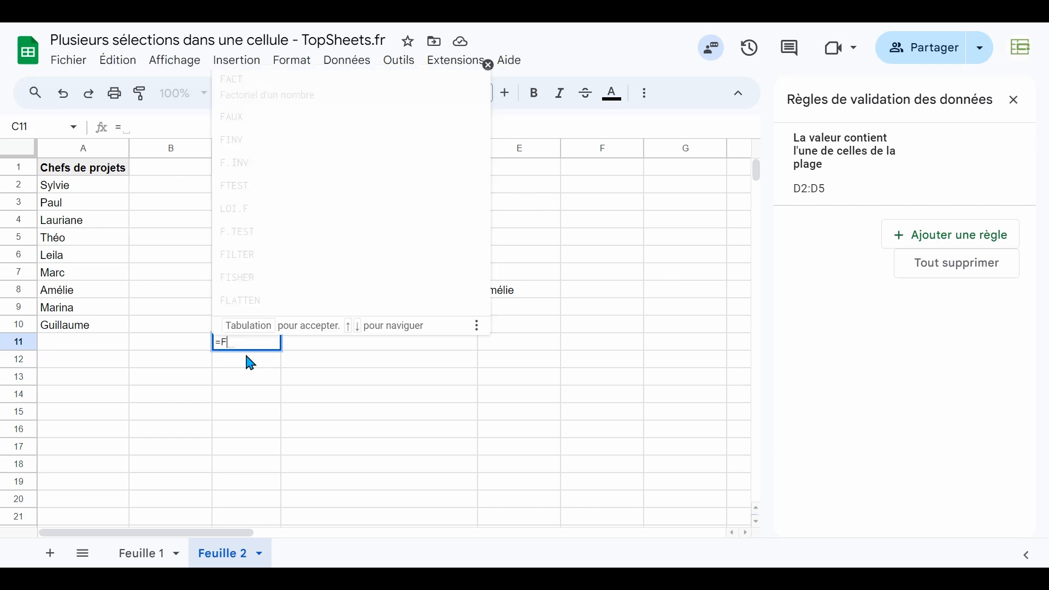
text(ILTER)
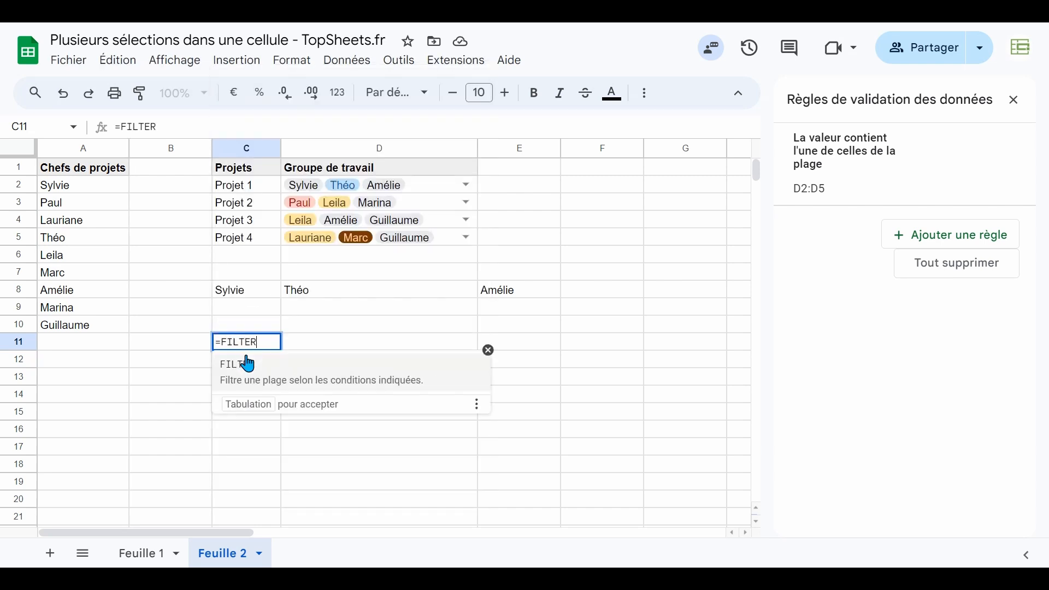
click(248, 364)
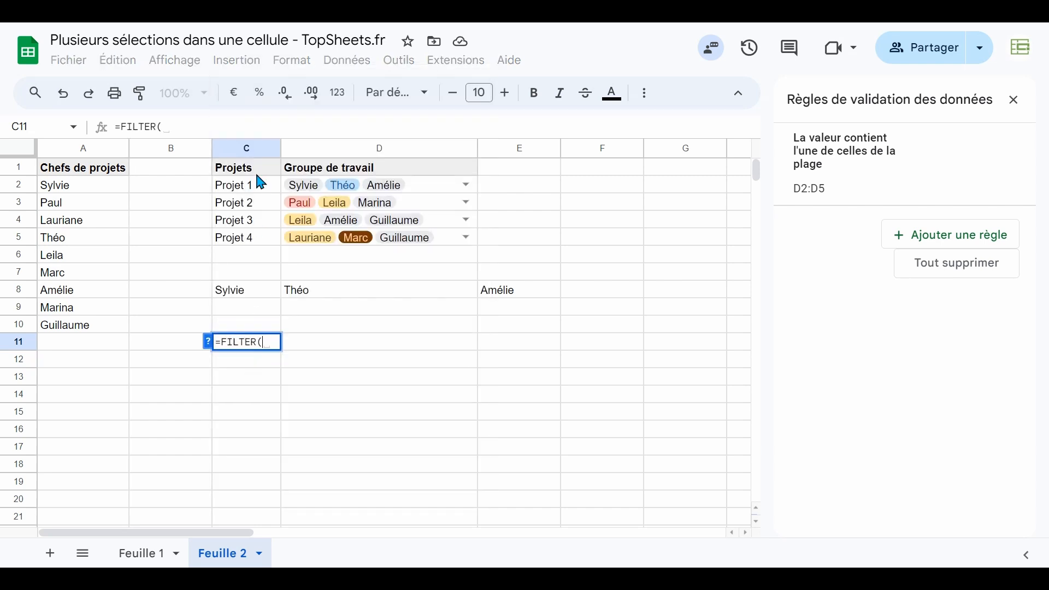
drag(256, 187, 256, 241)
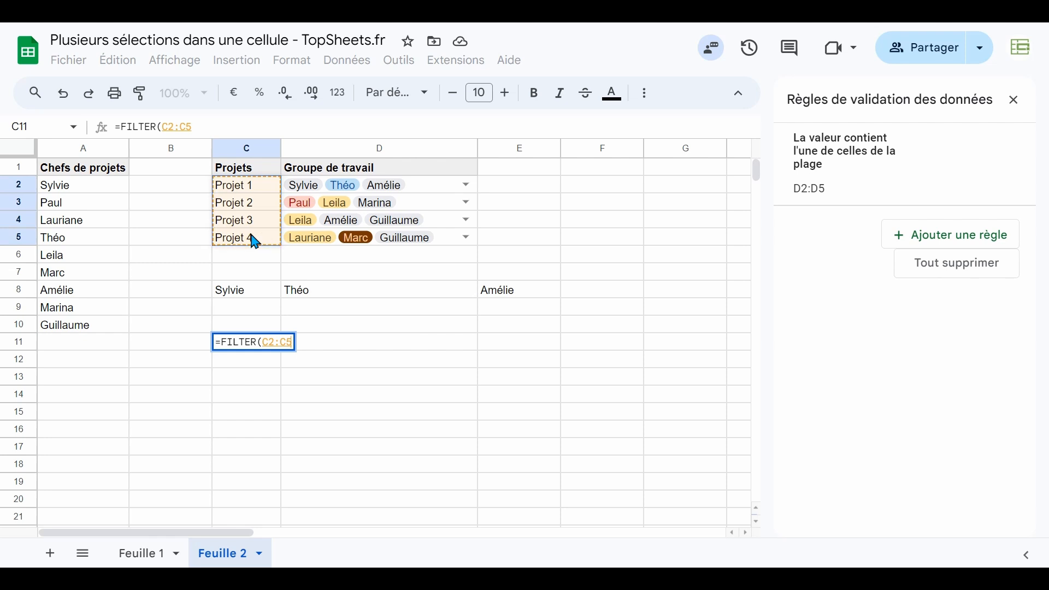
text(;)
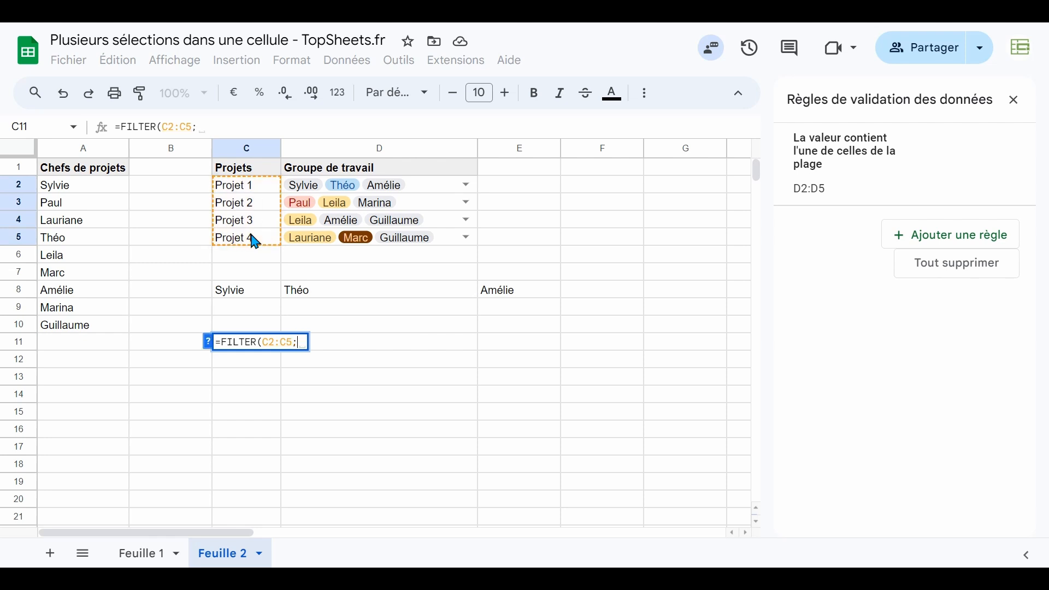
- Add a CHERCHE function as the filter condition, with the manager in A10 as the text to look for
text(CERCHE()
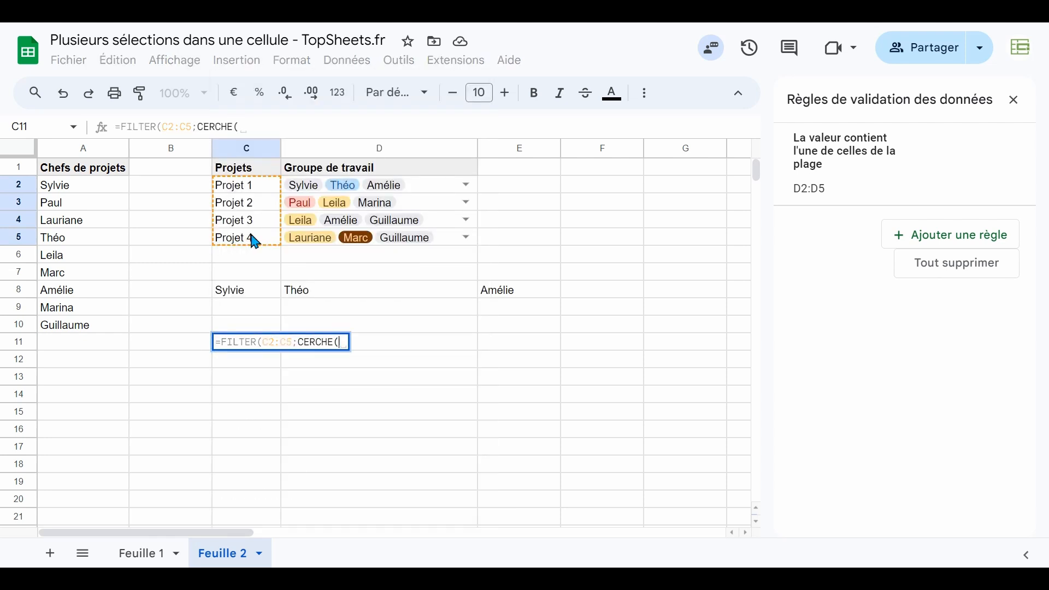
key(Left)
key(Left)
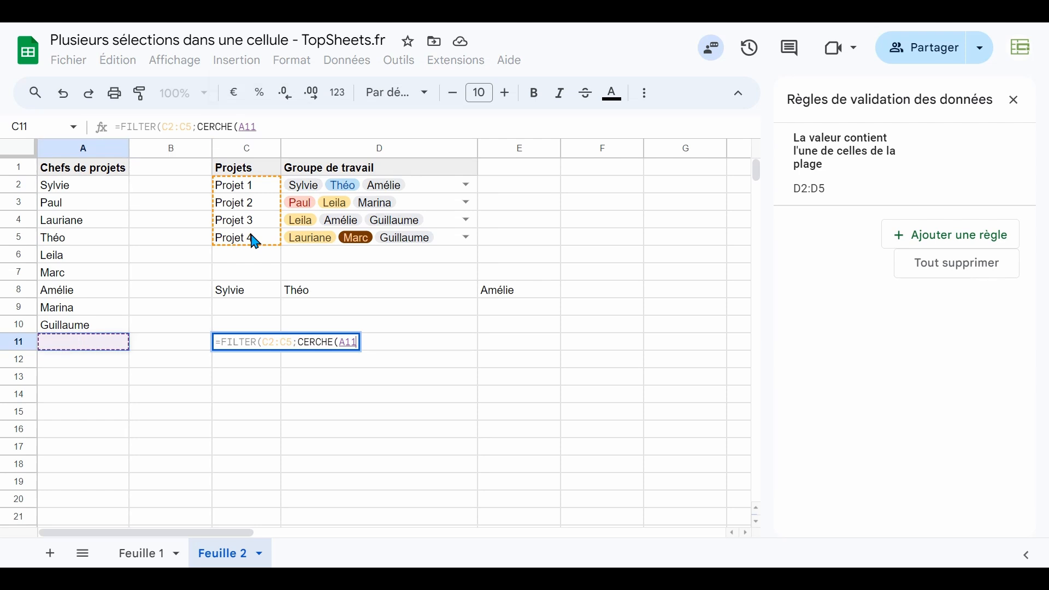
key(Right)
key(Left)
key(Up)
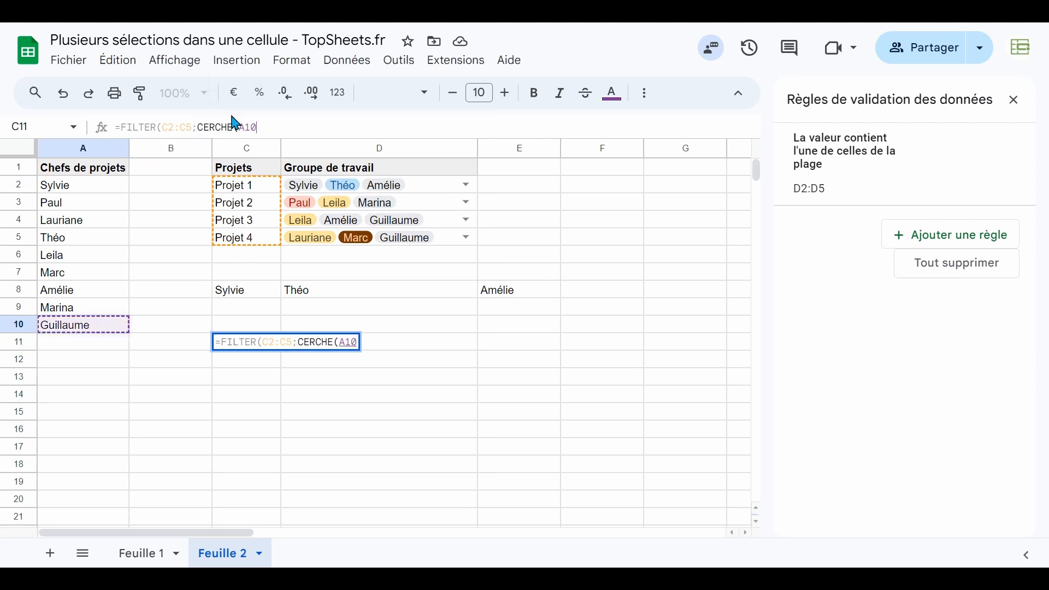
click(205, 128)
text(h)
click(270, 131)
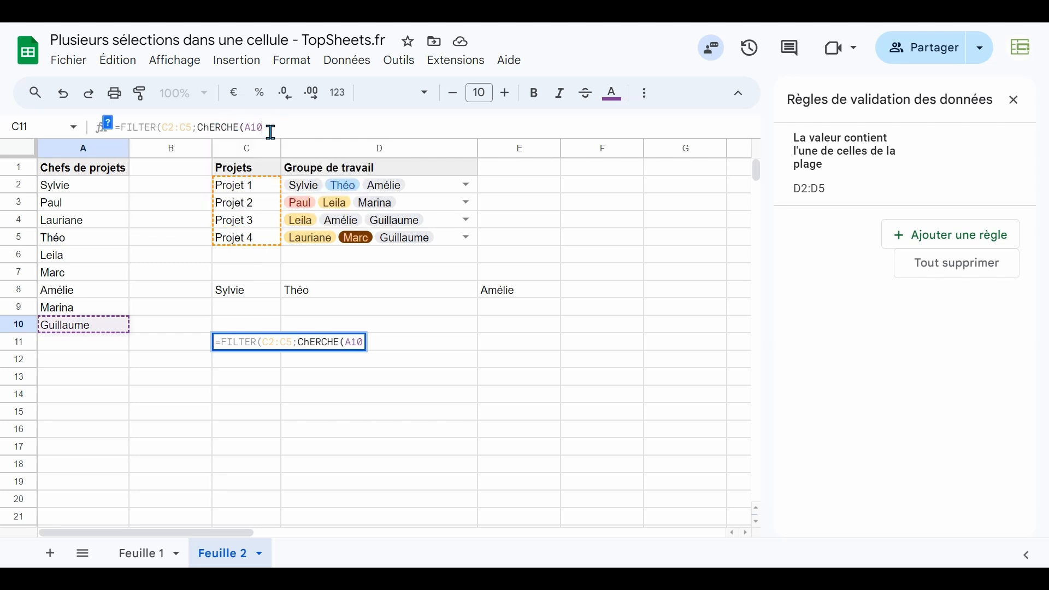
- Make CHERCHE look in the work groups D2:D5 and complete C11's formula as =FILTER(C2:C5;CHERCHE(A10;D2:D5))
text(;)
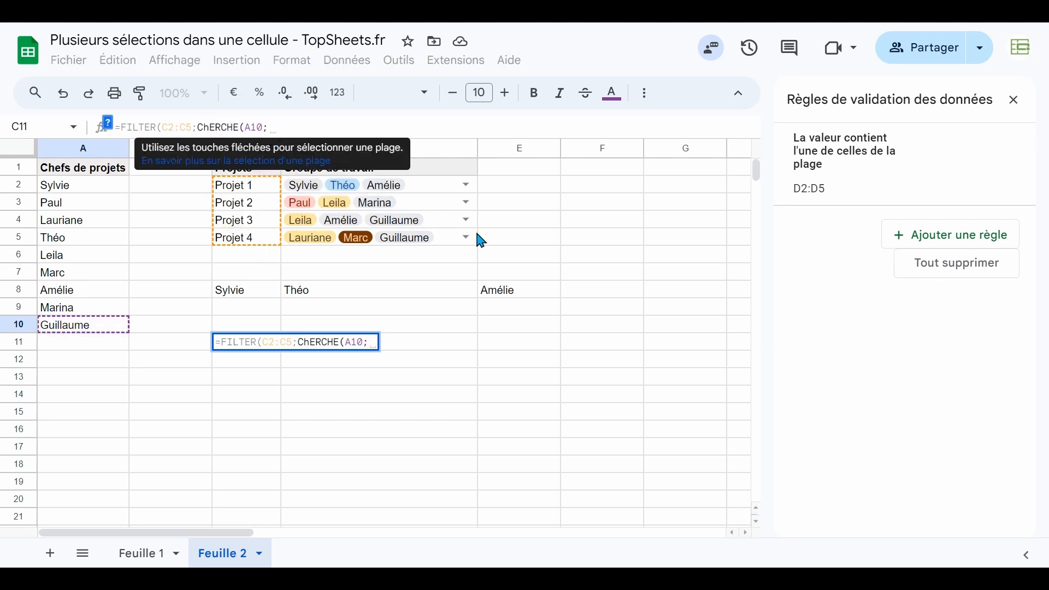
click(443, 189)
drag(446, 205, 440, 241)
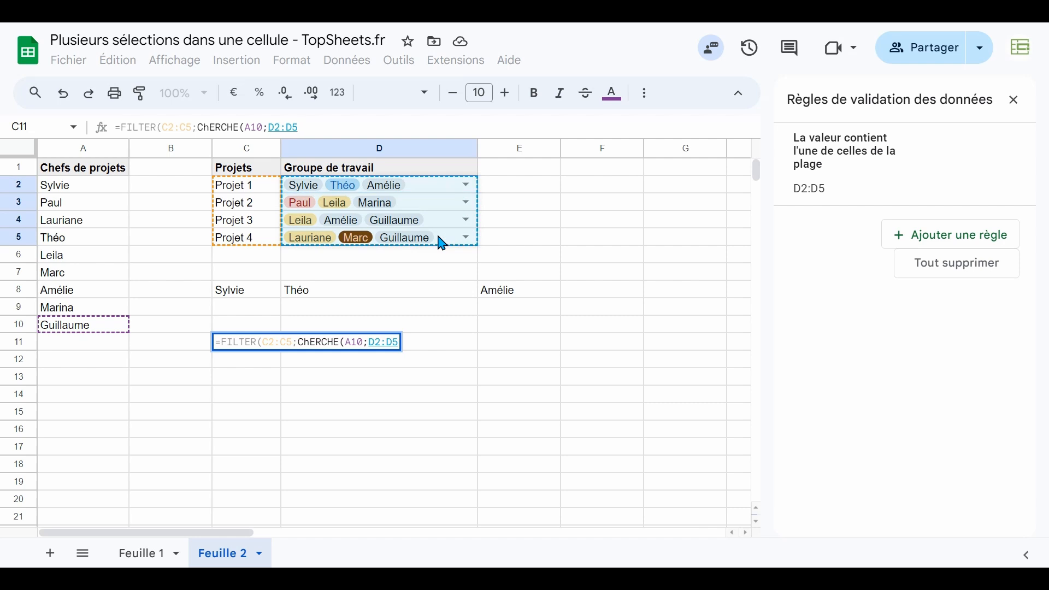
text()))
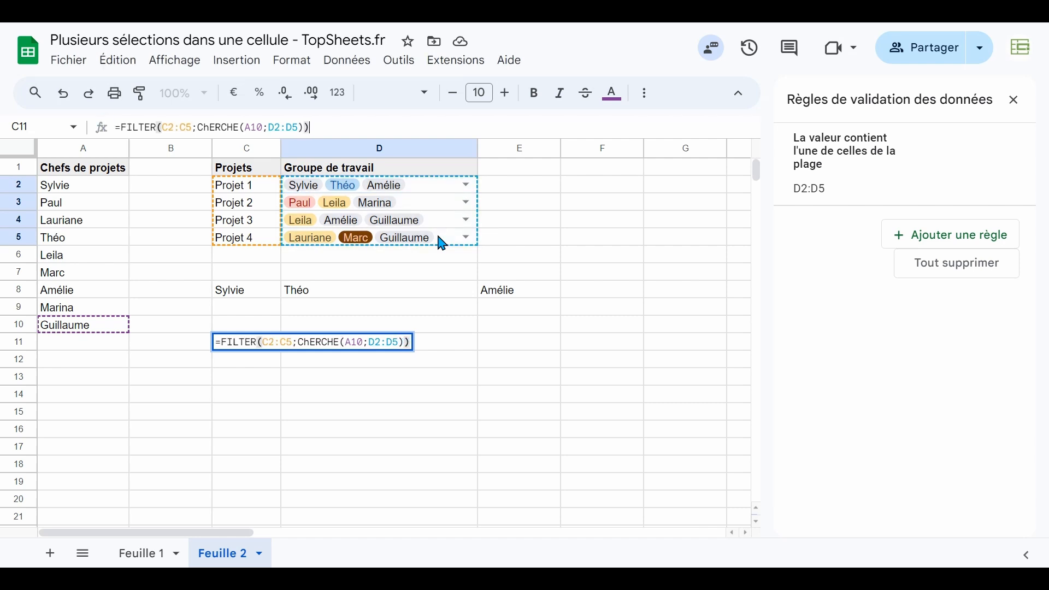
key(Return)
key(Up)
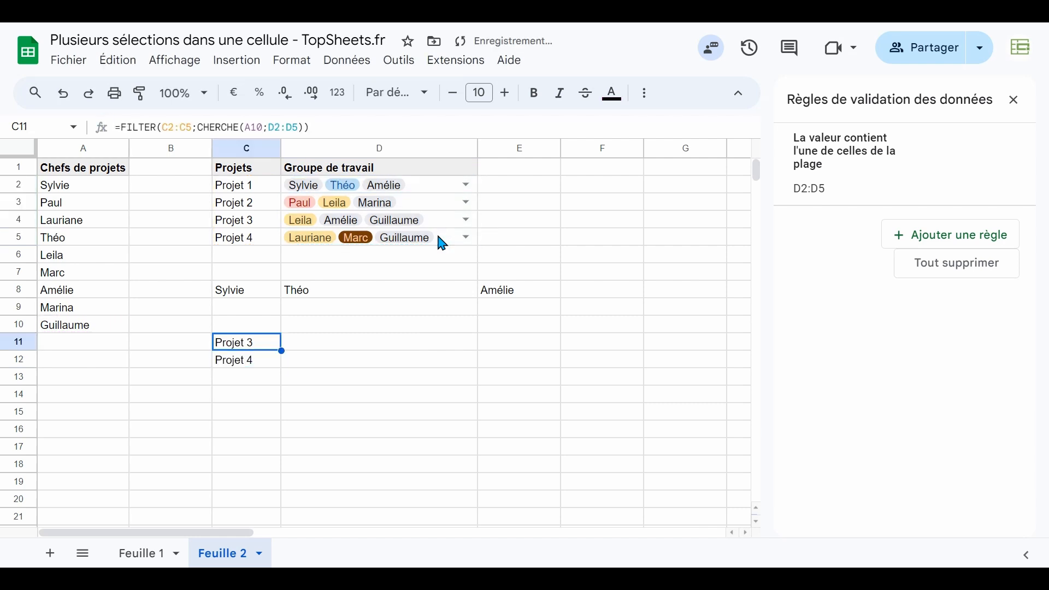